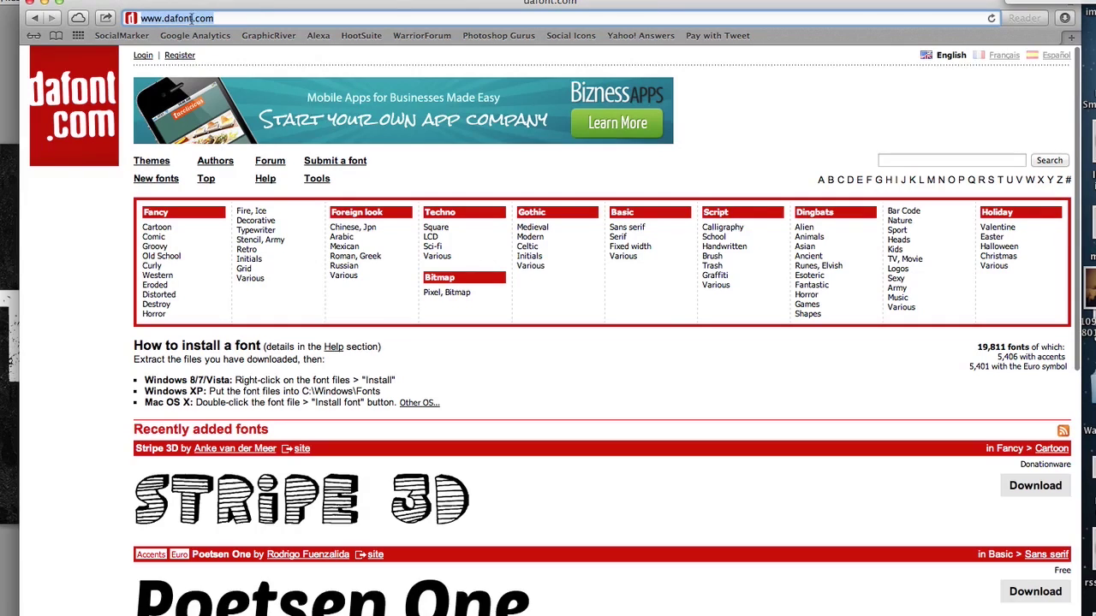
Browse the Fancy > Distorted fonts on dafont.com, examining the first and last pages of the category
scroll(392, 413, down, 2)
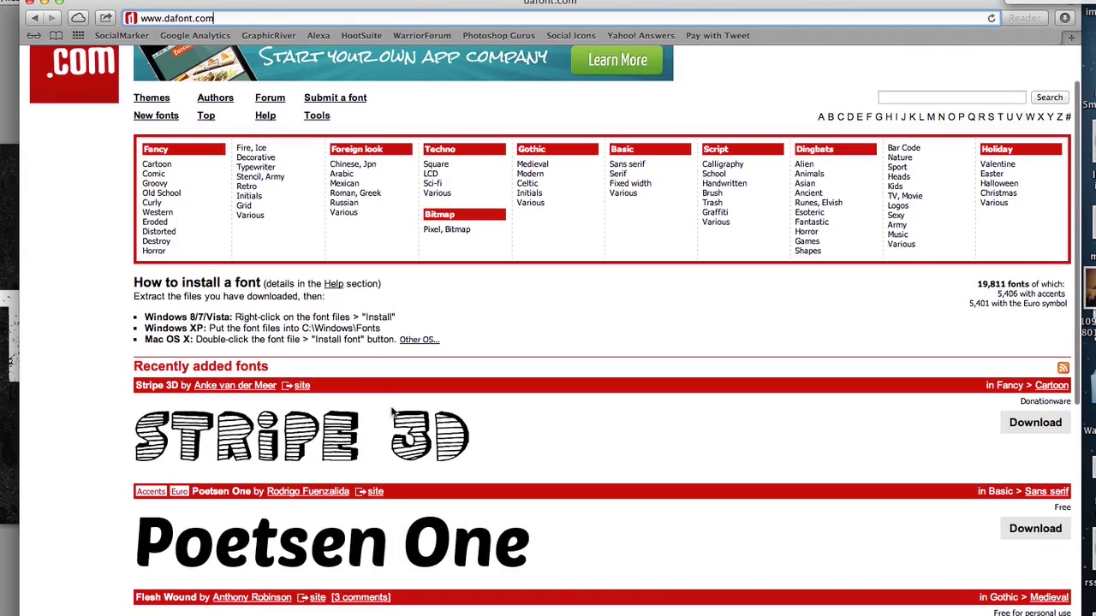
click(158, 231)
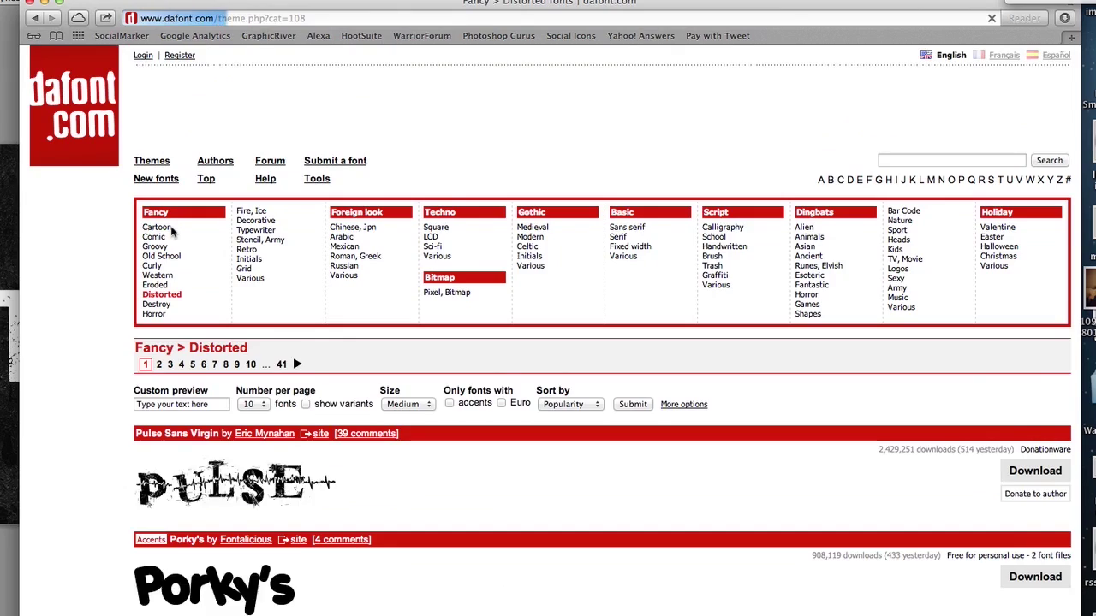
scroll(564, 430, down, 10)
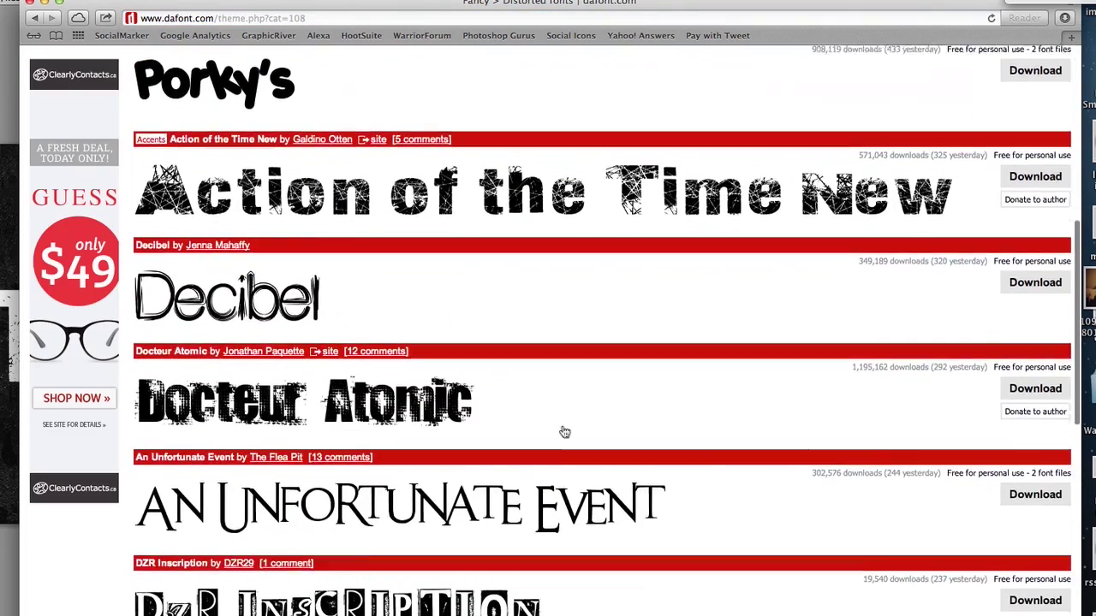
scroll(422, 390, down, 4)
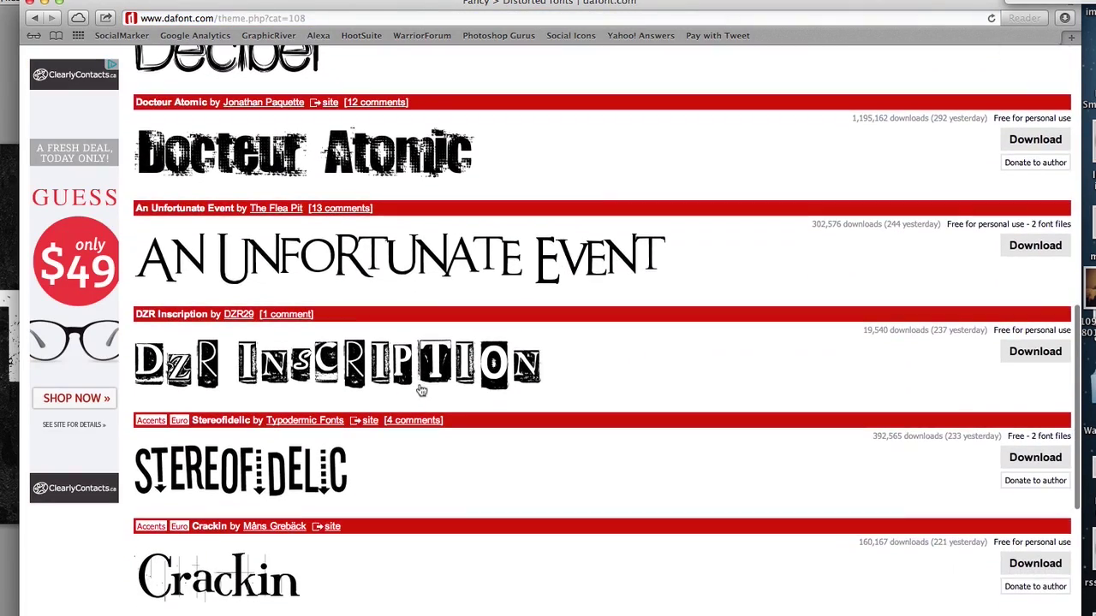
scroll(737, 358, down, 5)
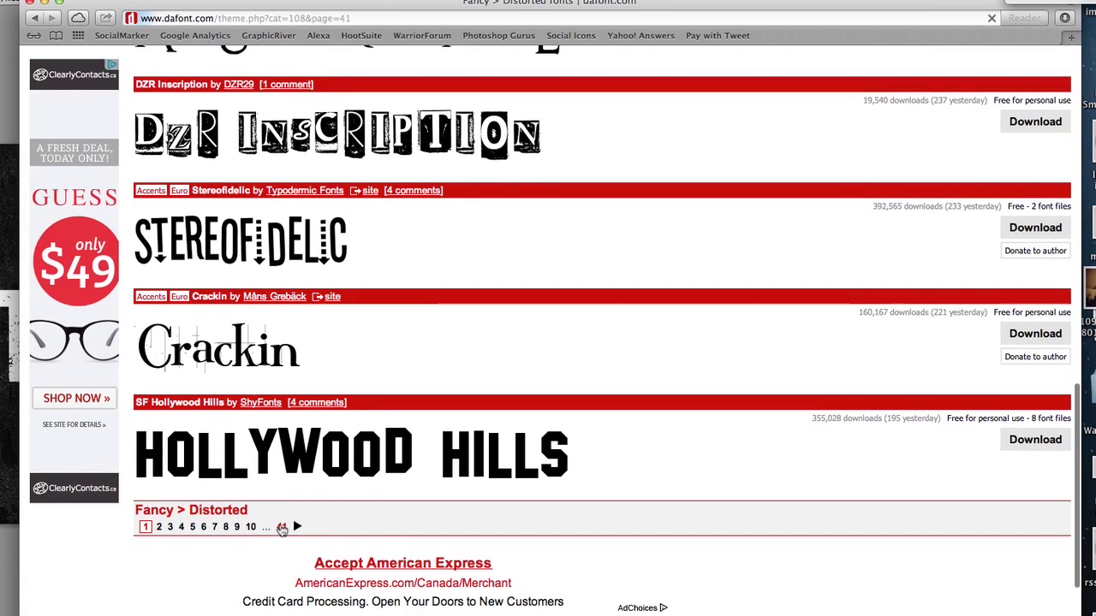
click(281, 527)
scroll(445, 436, down, 10)
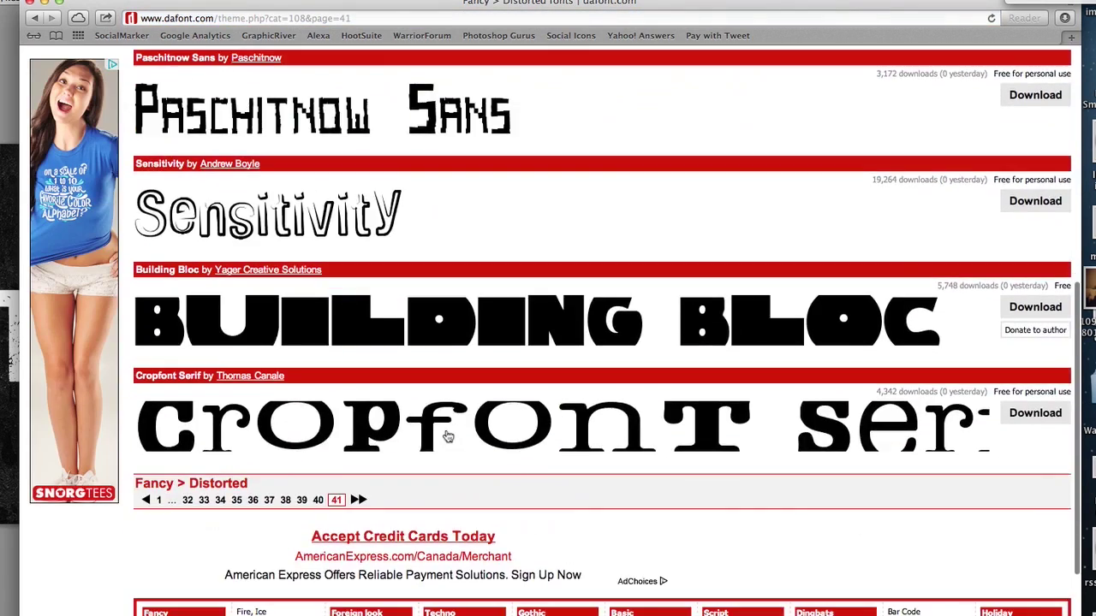
scroll(447, 437, up, 8)
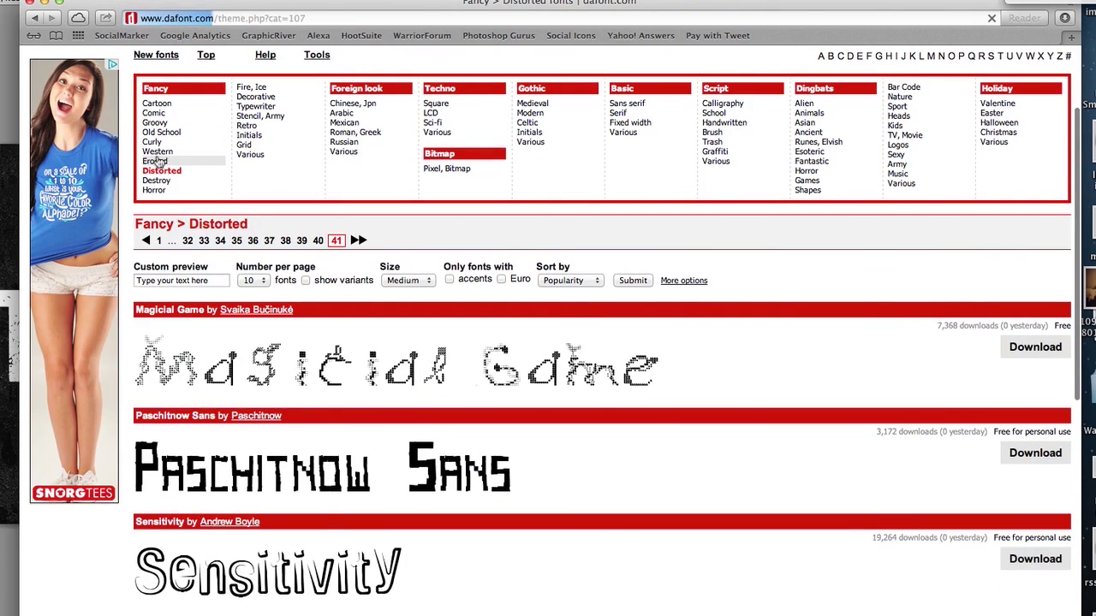
Examine the fonts on the first page of the Fancy > Eroded category
click(155, 161)
scroll(479, 359, down, 5)
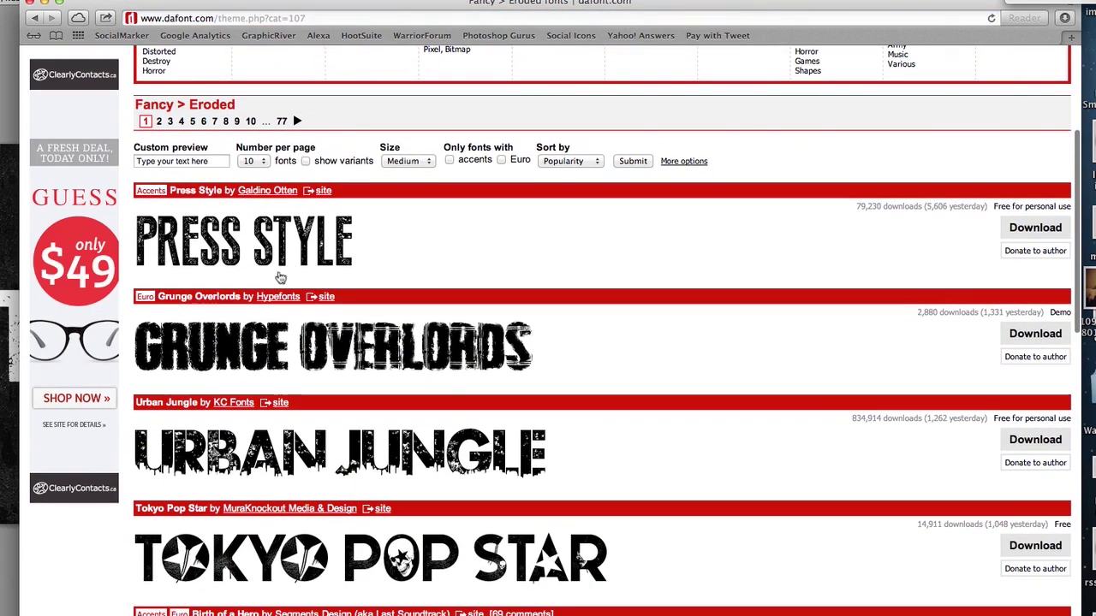
scroll(453, 385, down, 6)
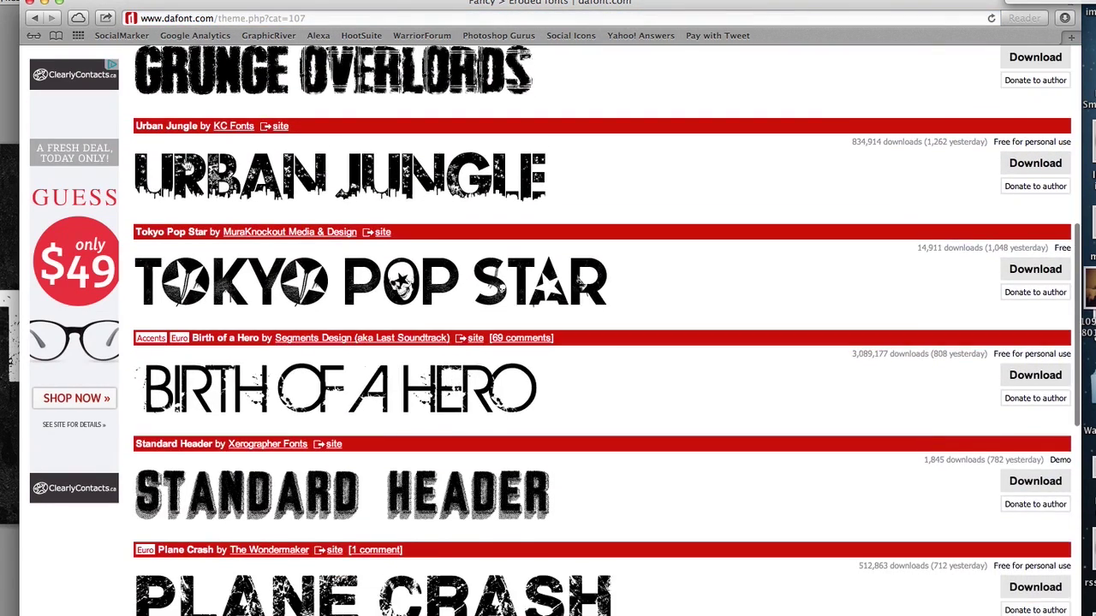
scroll(527, 208, down, 3)
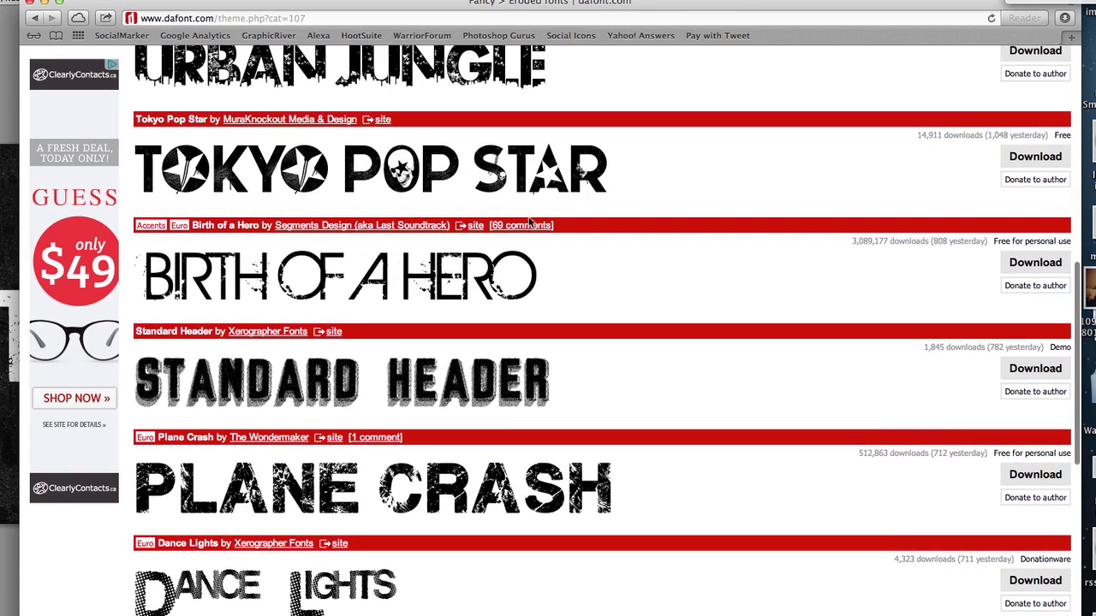
scroll(383, 274, down, 10)
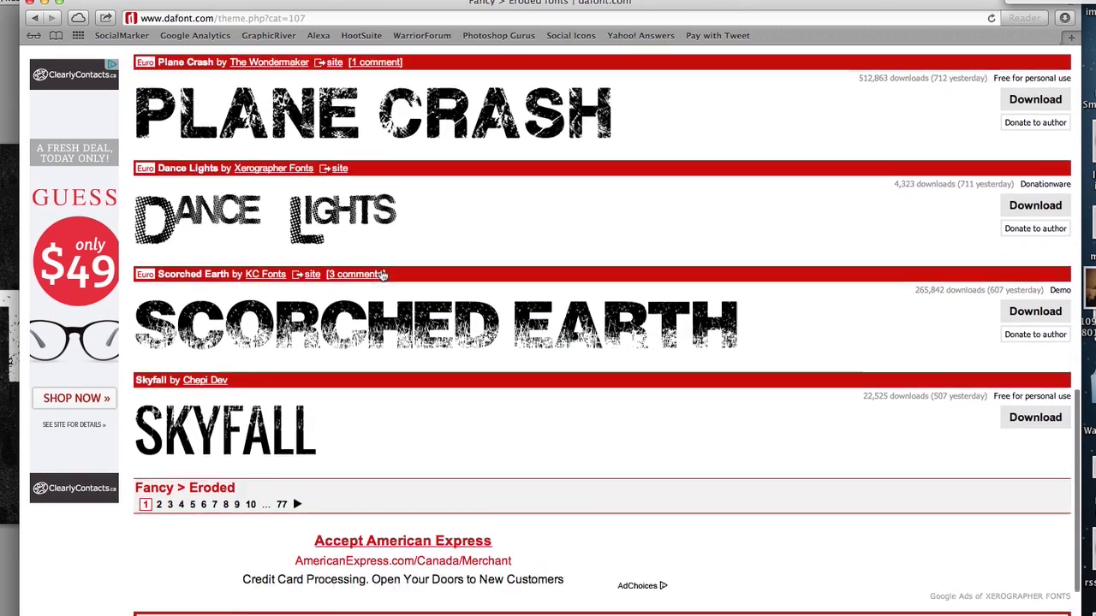
scroll(377, 326, up, 20)
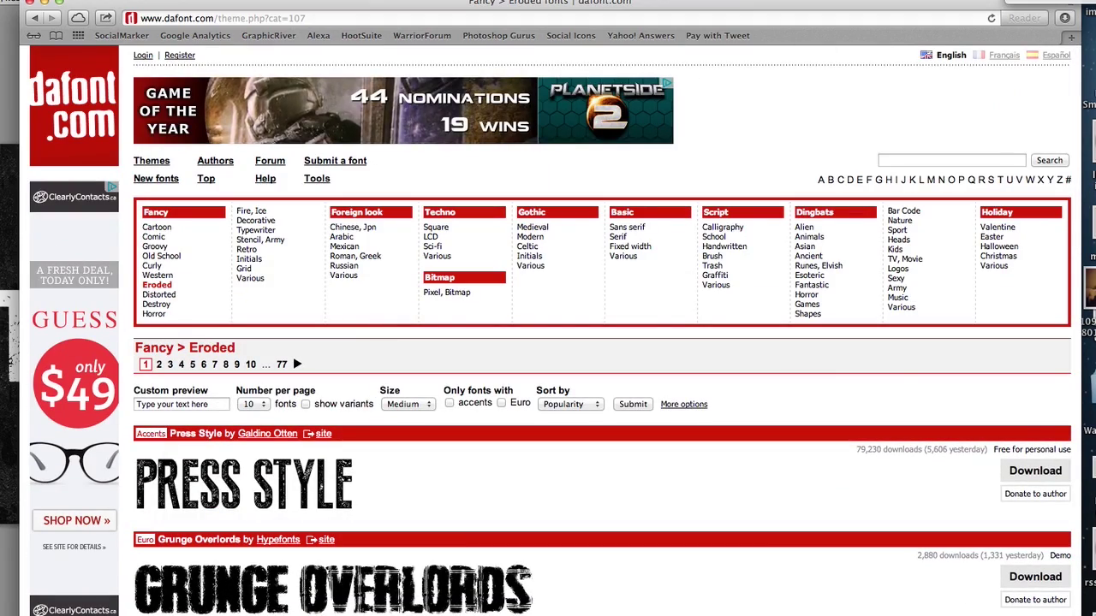
Switch to Photoshop and open the Blending Options of the Typography text layer, moving the dialog clear of the lettering
key(super+Tab)
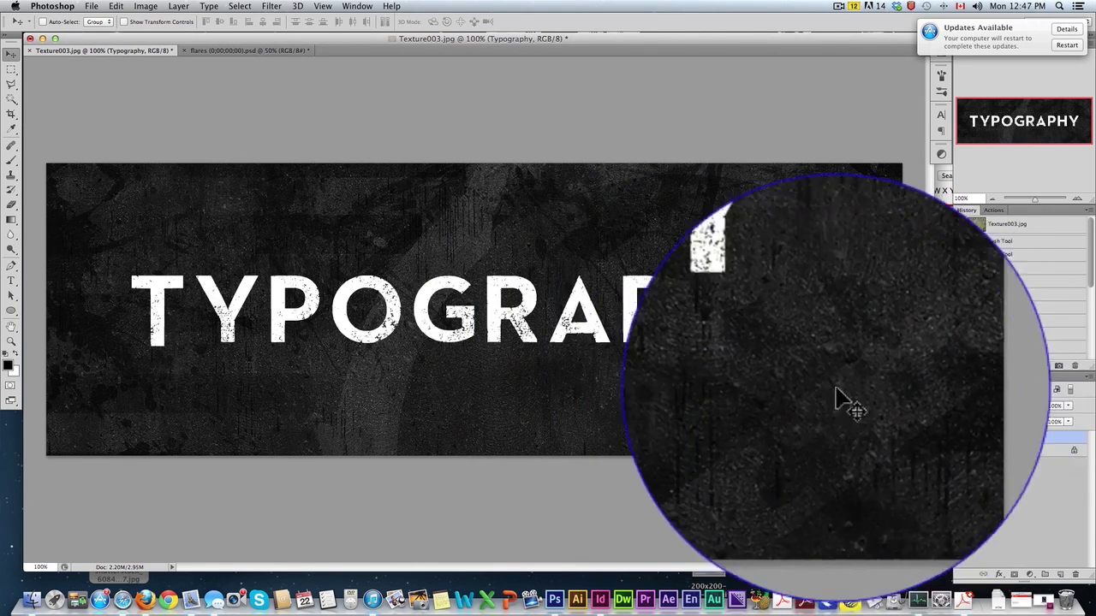
click(881, 411)
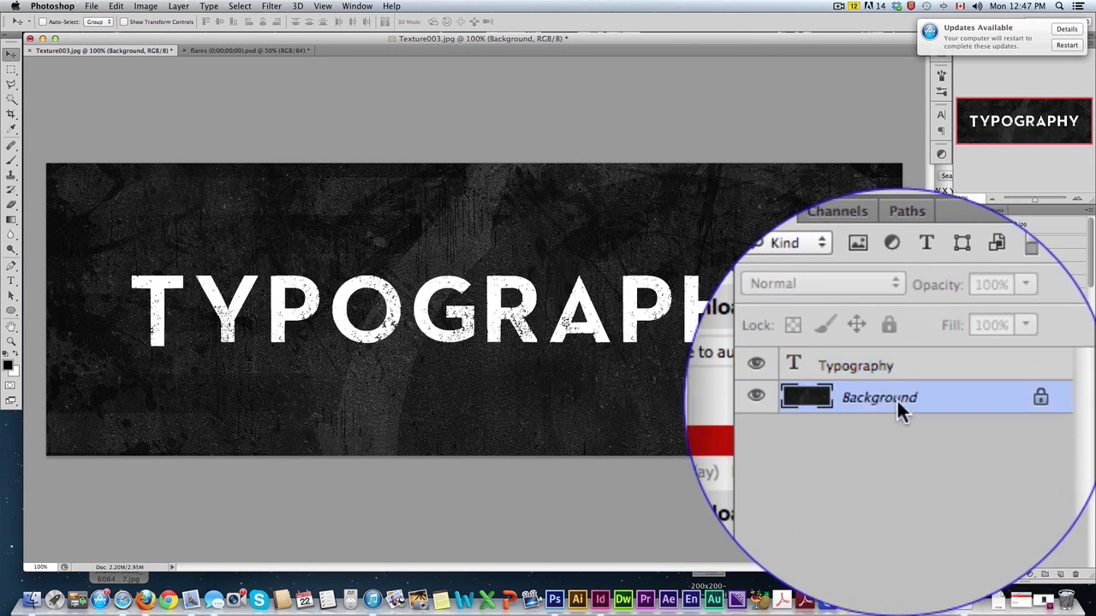
click(933, 411)
right_click(905, 416)
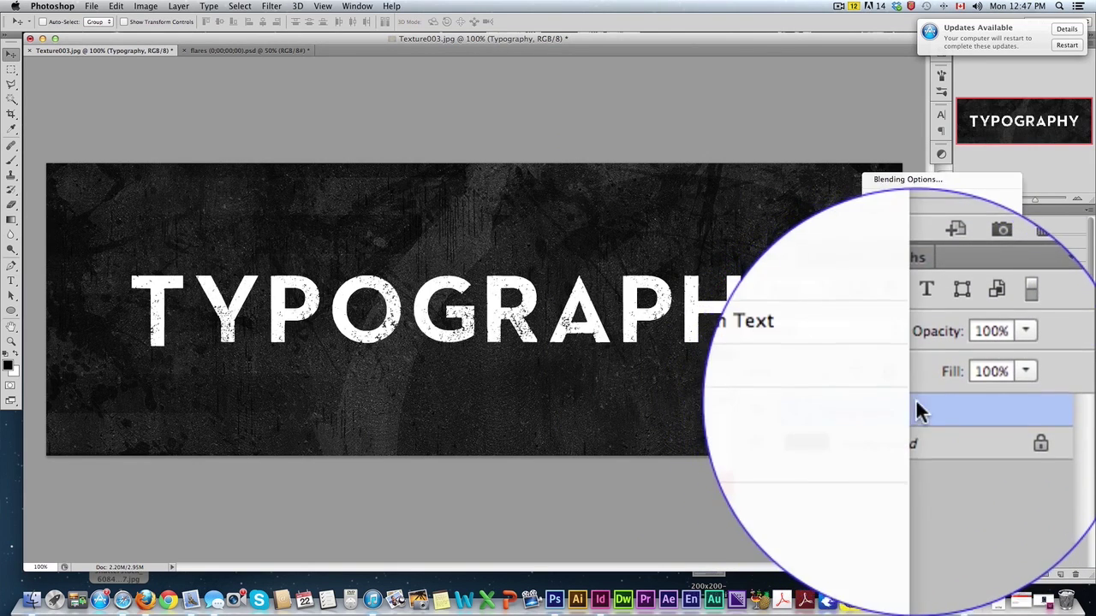
click(881, 186)
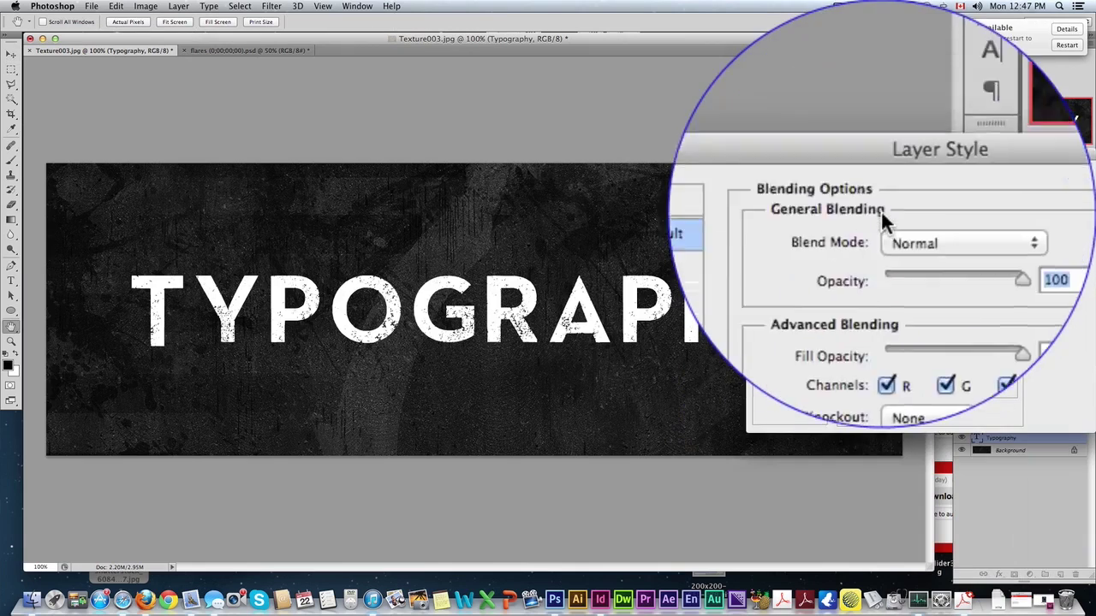
drag(882, 213, 683, 210)
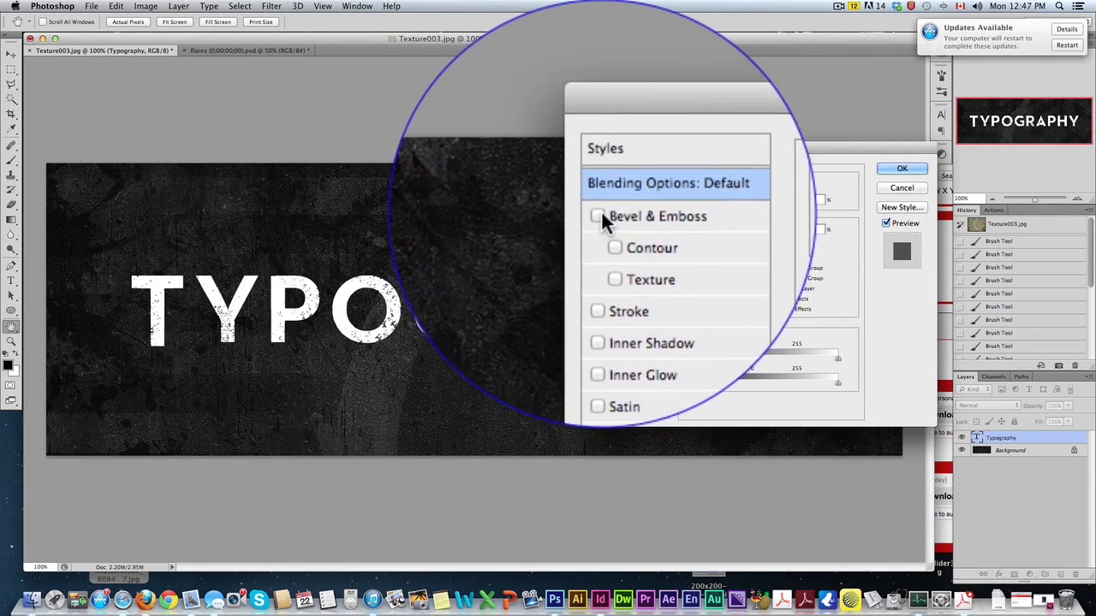
Add a Bevel & Emboss effect to the Typography layer with a size of 1 px
click(601, 210)
click(618, 213)
drag(737, 237, 740, 237)
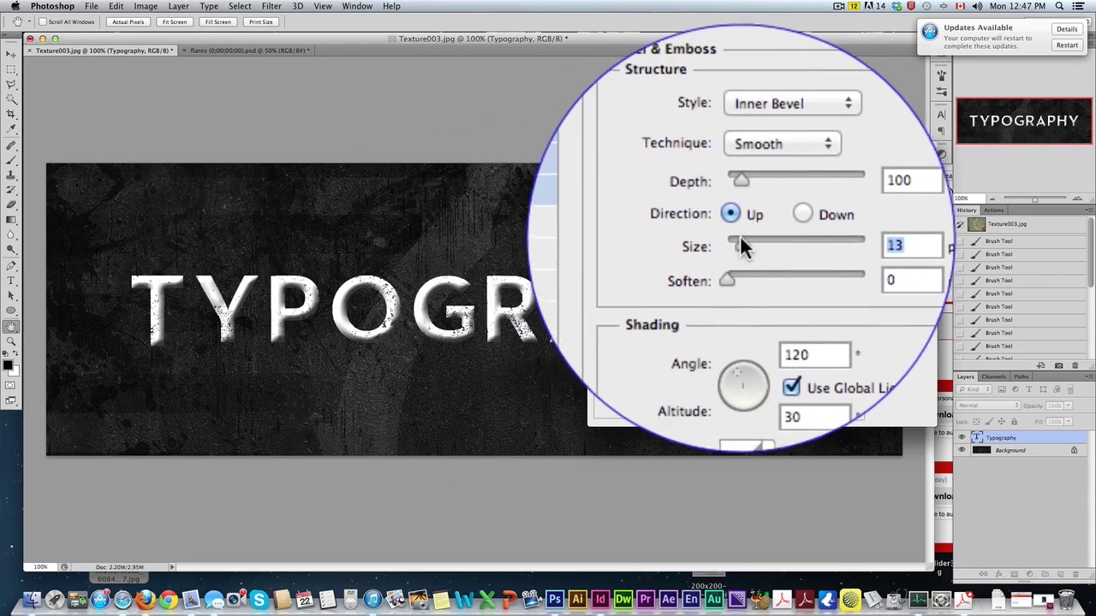
drag(741, 237, 722, 244)
drag(807, 238, 724, 242)
text(1)
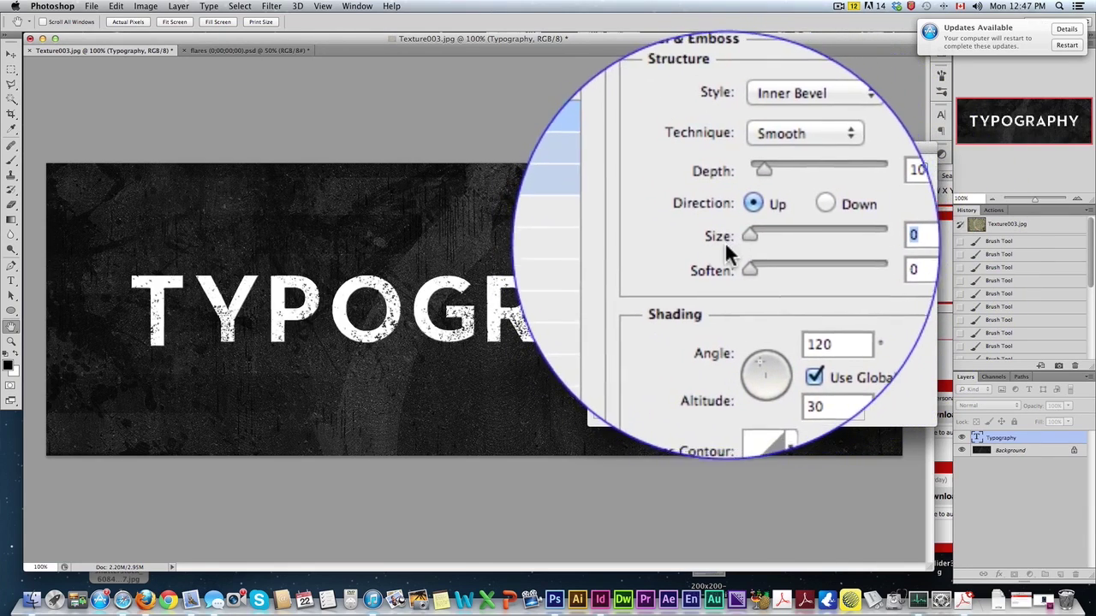
Set the bevel's highlight mode to Linear Dodge (Add) and raise its highlight opacity
click(775, 347)
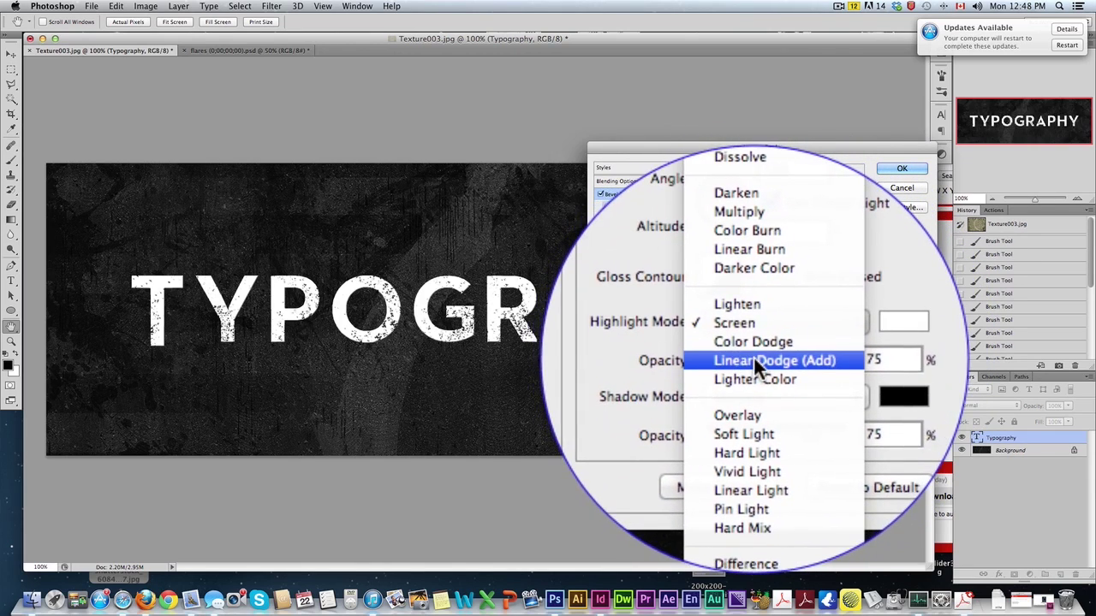
click(773, 367)
drag(773, 358, 796, 358)
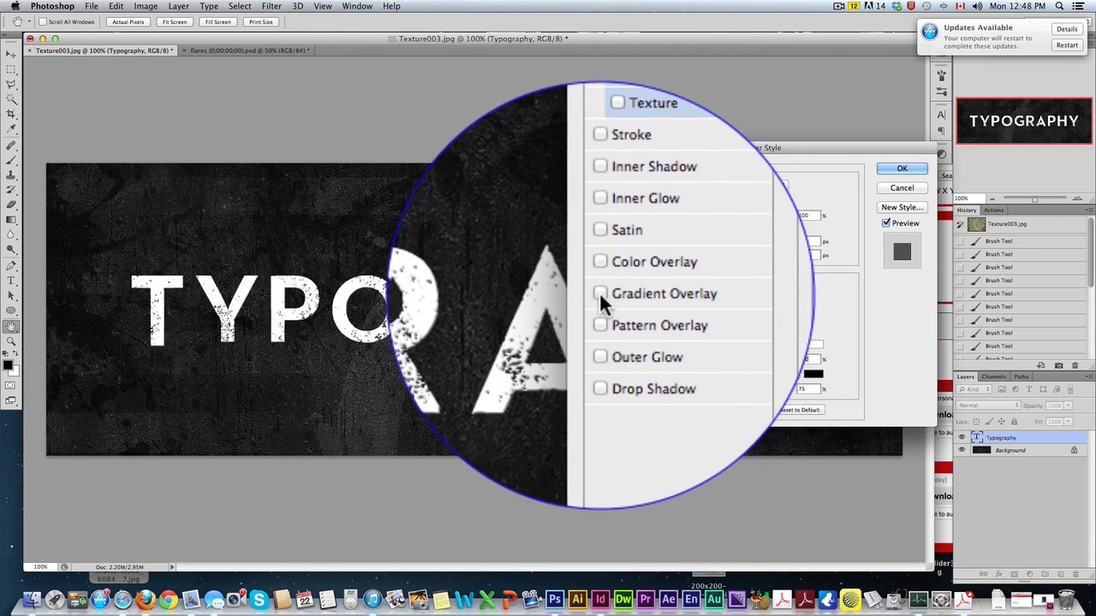
Add a linear black-to-white Gradient Overlay to the Typography layer at 50% opacity
click(599, 293)
click(629, 291)
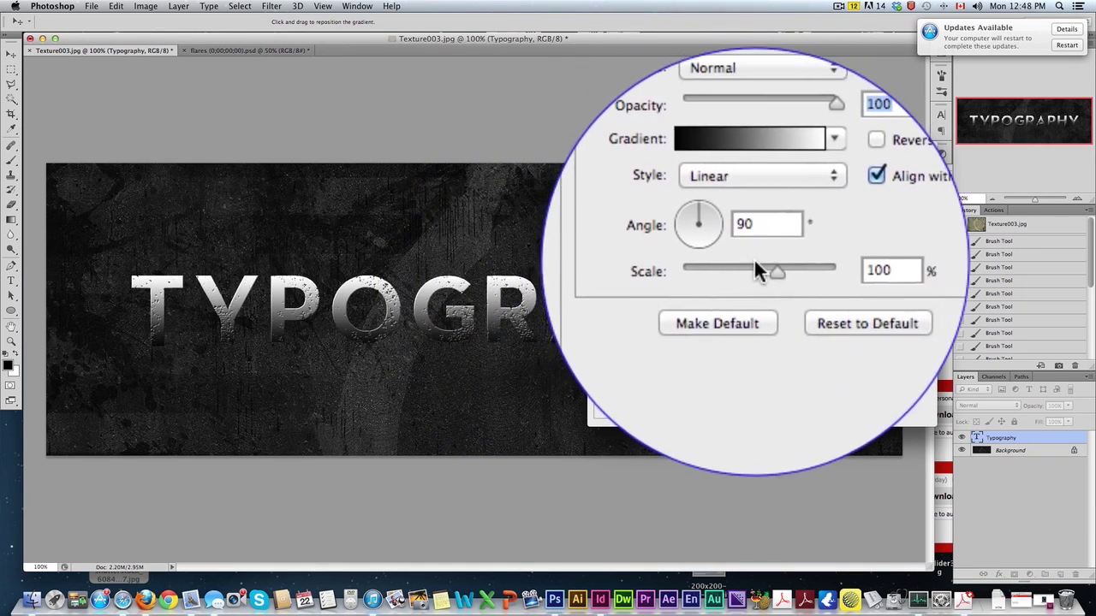
drag(784, 210, 755, 210)
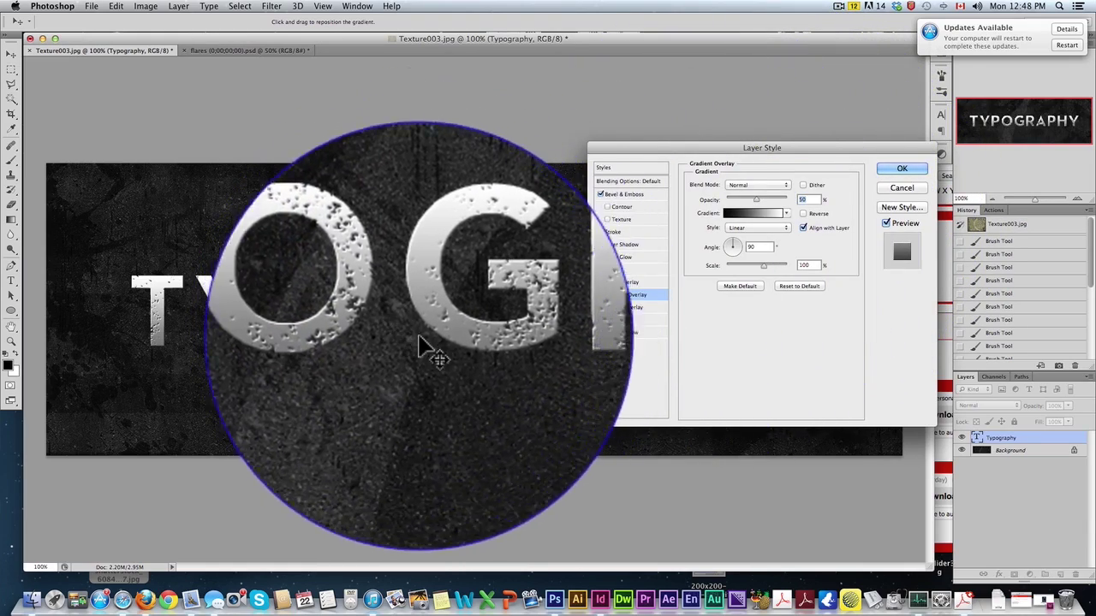
click(591, 197)
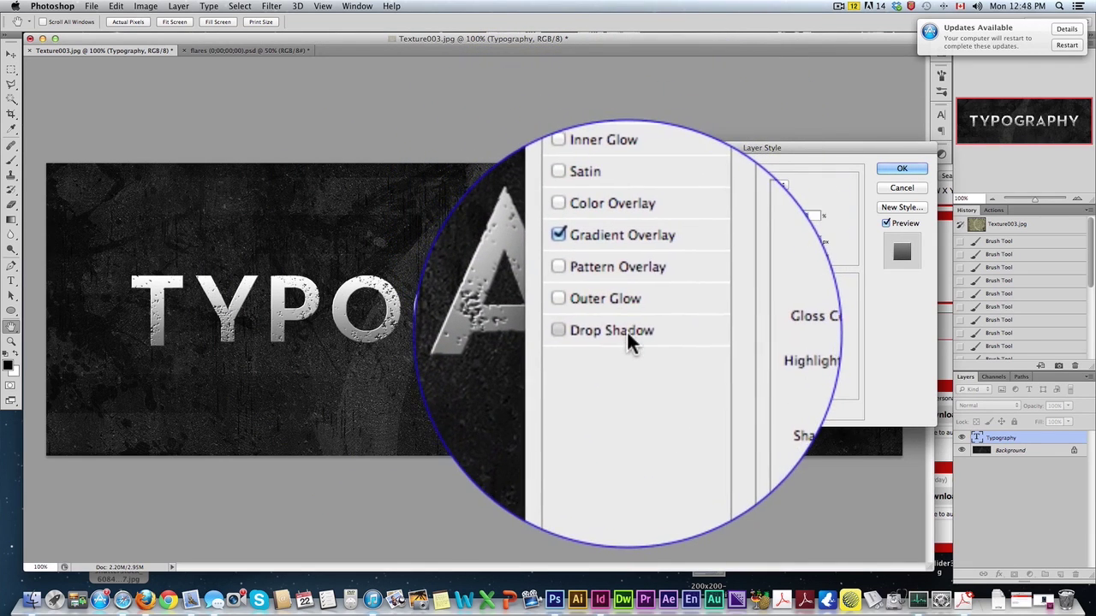
Add a Drop Shadow with a 13 px distance and an adjusted size, and apply the layer style
click(600, 331)
drag(731, 231, 732, 231)
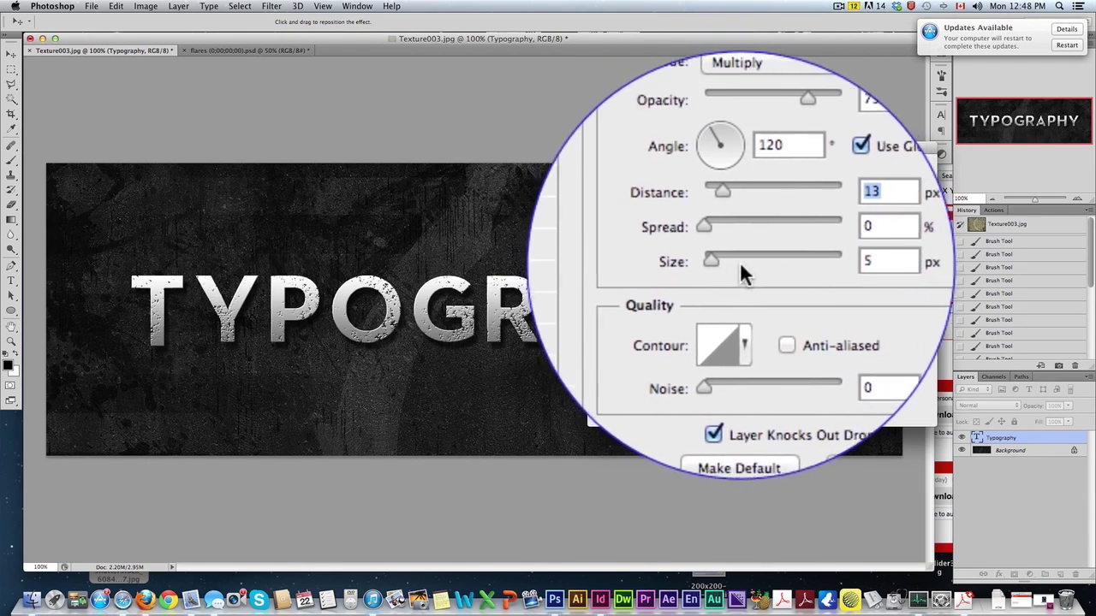
mouse_move(740, 261)
mouse_down()
mouse_move(751, 260)
mouse_move(604, 313)
mouse_move(741, 267)
mouse_move(729, 257)
mouse_up()
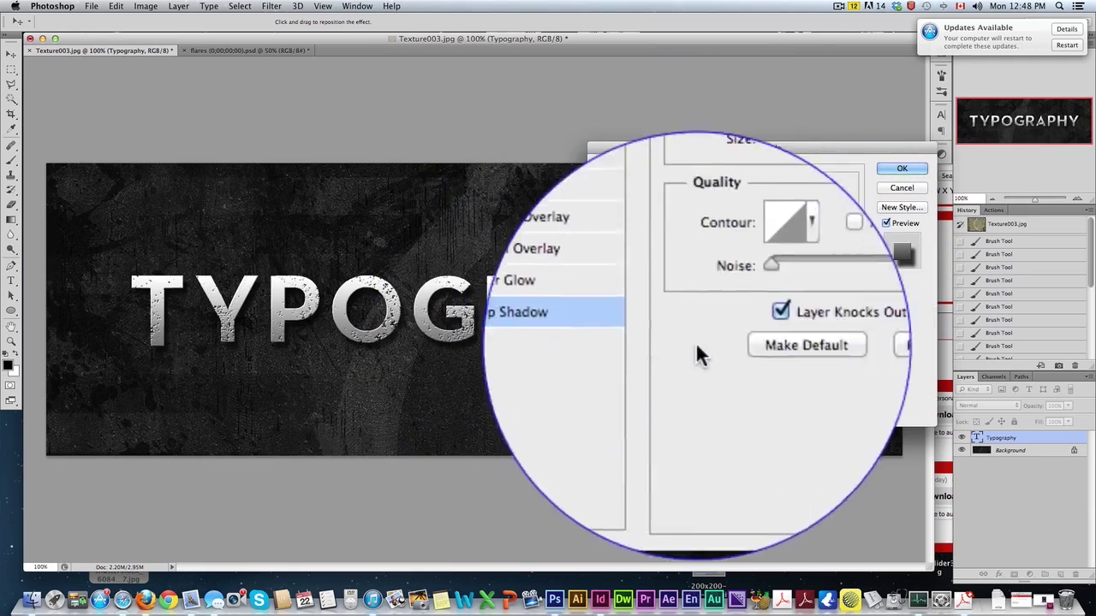
click(887, 200)
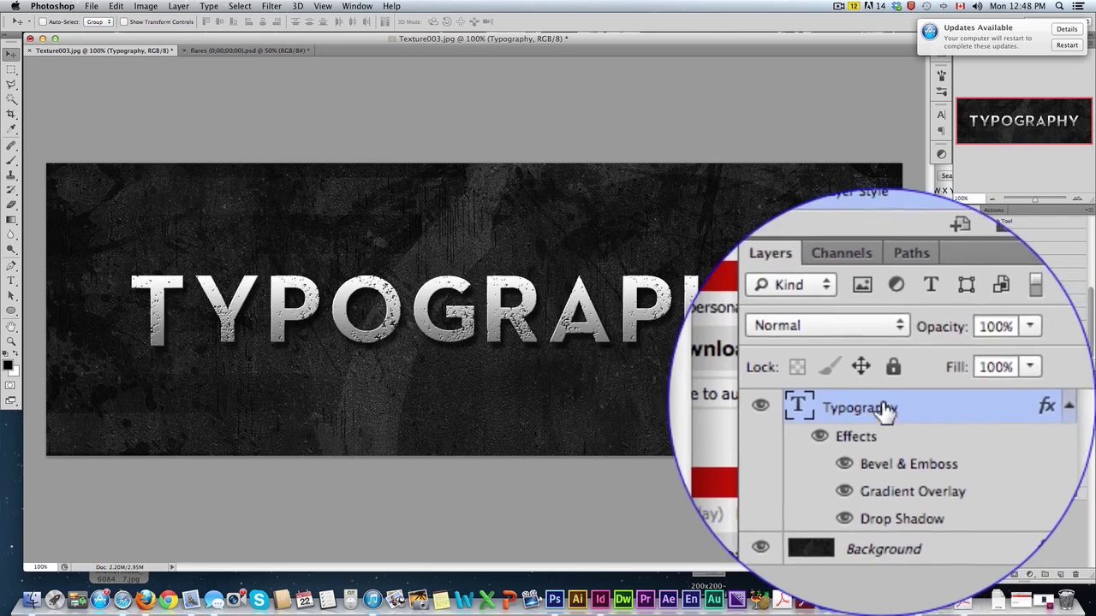
Duplicate the Typography layer and clear the layer style from the copy
drag(1006, 439, 1034, 543)
drag(989, 509, 989, 510)
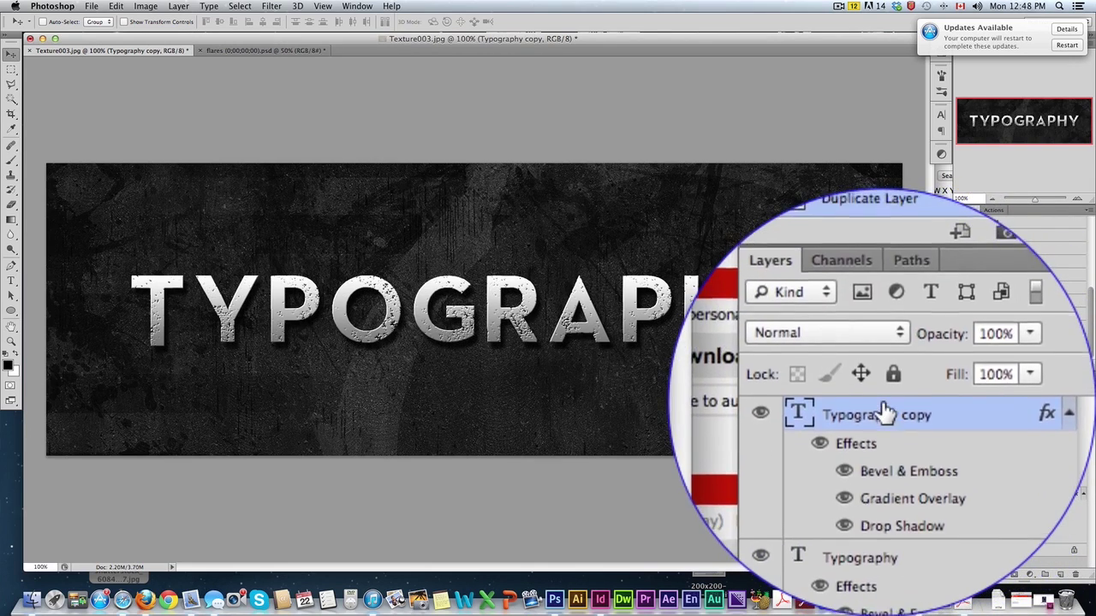
right_click(948, 416)
click(881, 399)
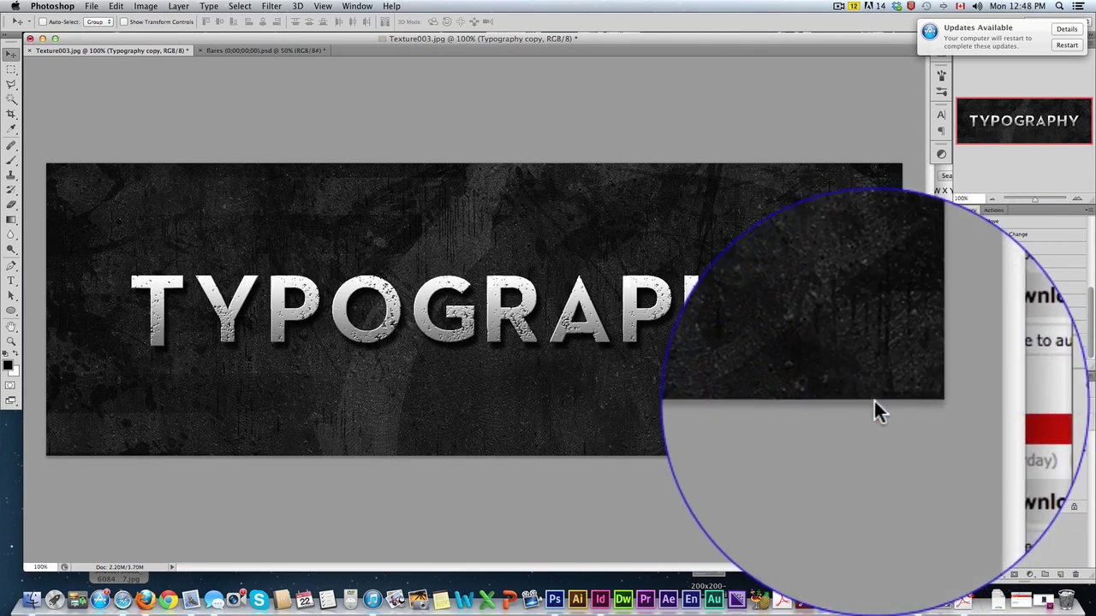
click(1071, 400)
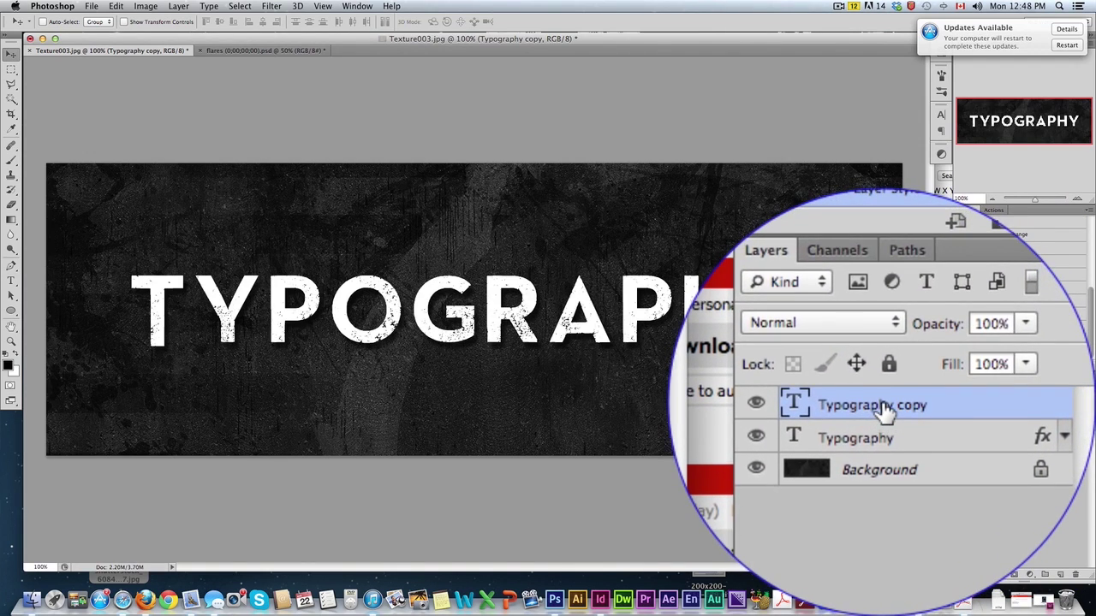
Add a Normal-mode Color Overlay in black to the Typography copy layer
right_click(882, 404)
click(881, 214)
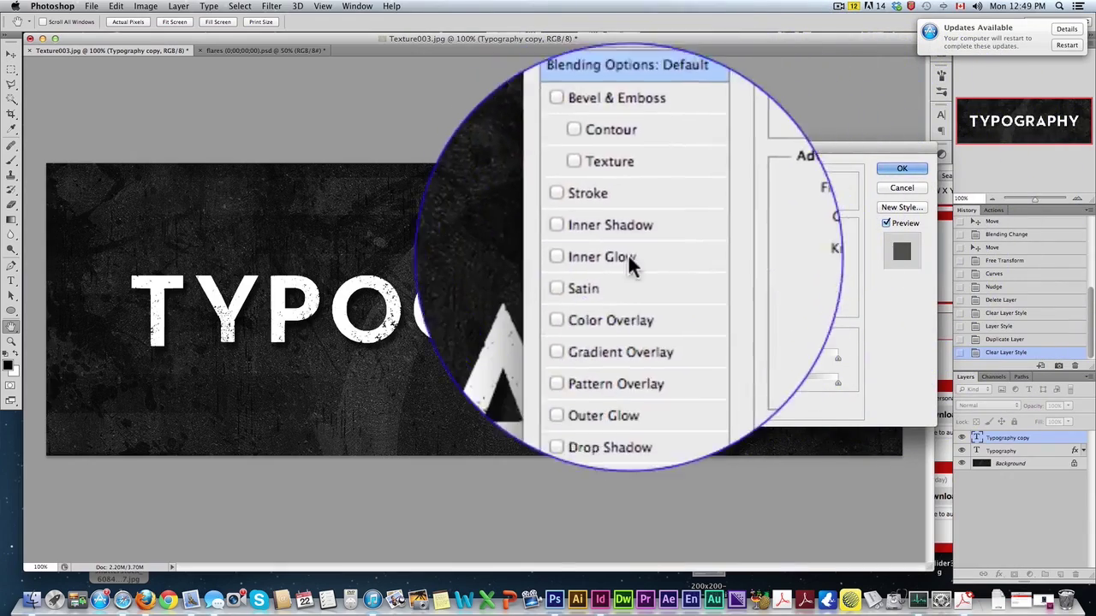
click(616, 288)
click(803, 184)
drag(770, 291, 676, 402)
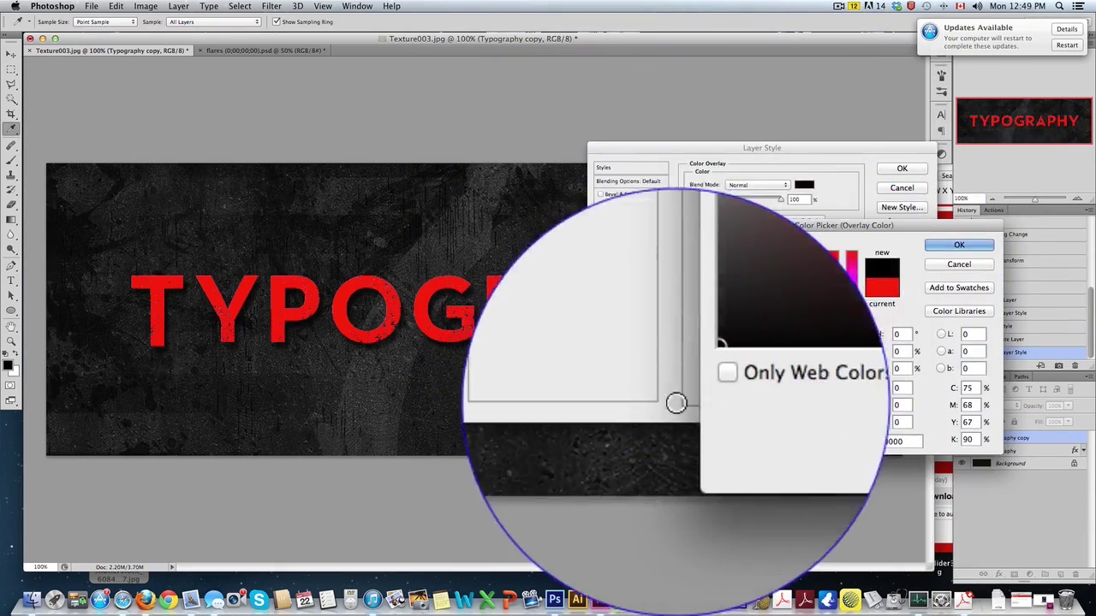
click(959, 245)
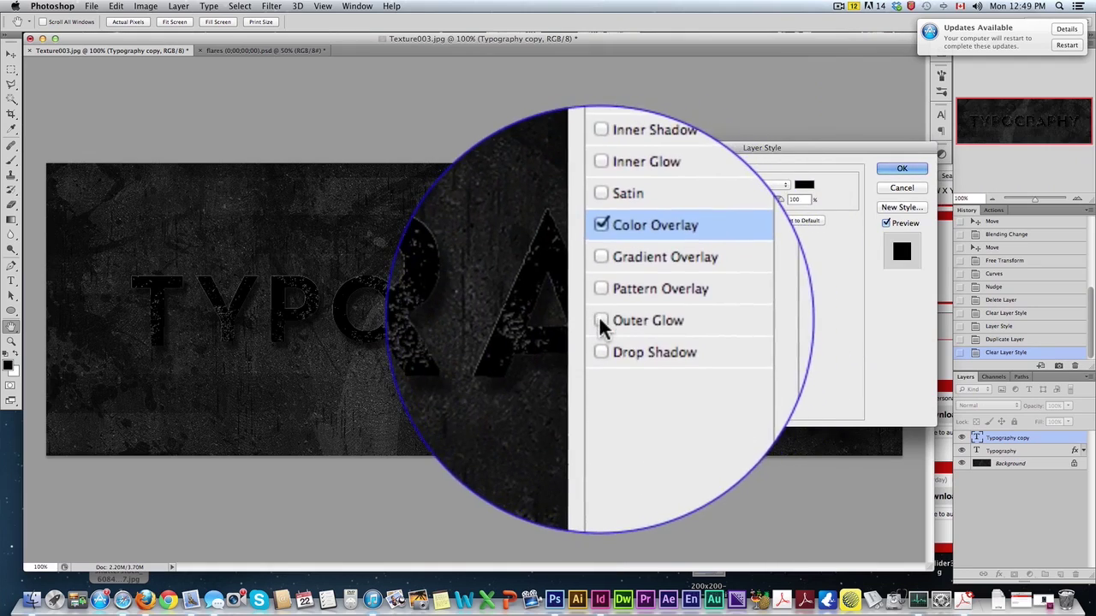
Add an Outer Glow to the Typography copy layer and set its color to bright blue
click(601, 321)
click(629, 317)
click(715, 231)
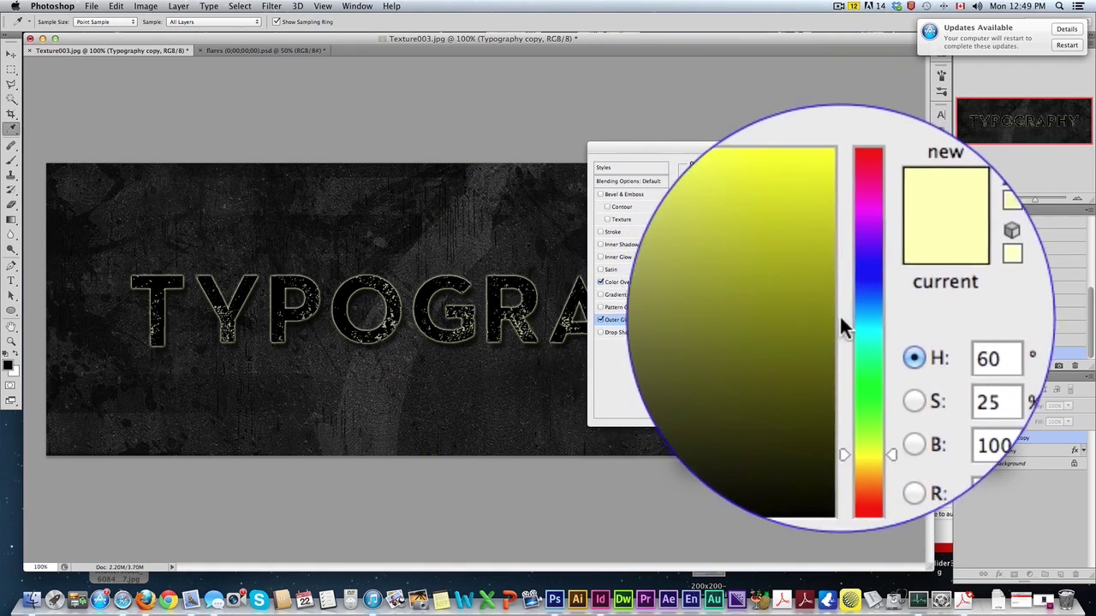
drag(839, 314, 849, 319)
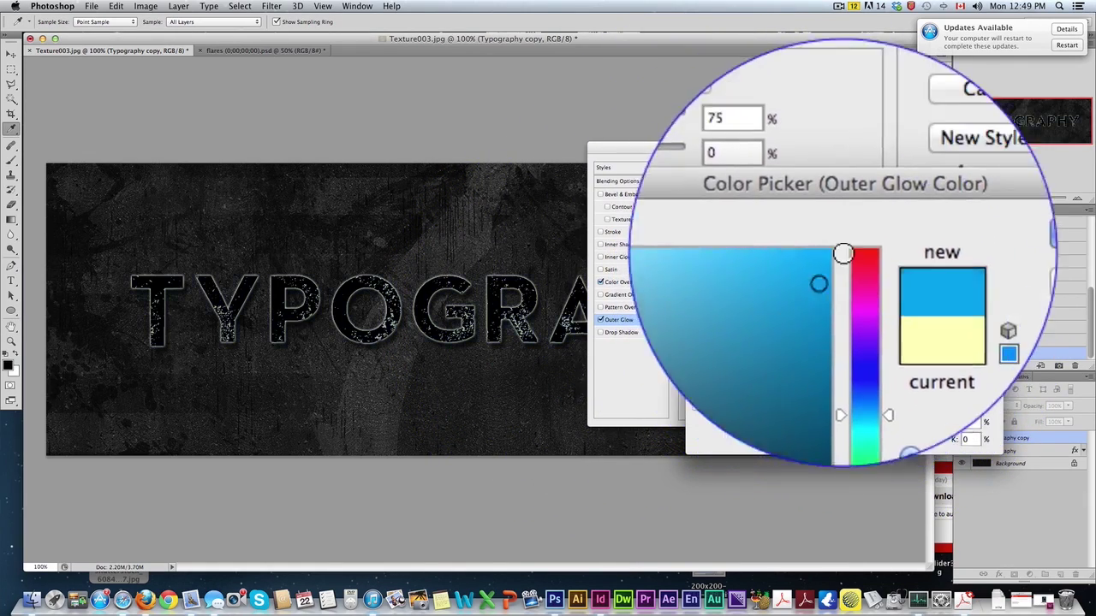
click(880, 244)
Set the Outer Glow's blend mode to Linear Dodge (Add) and apply the layer style
click(761, 212)
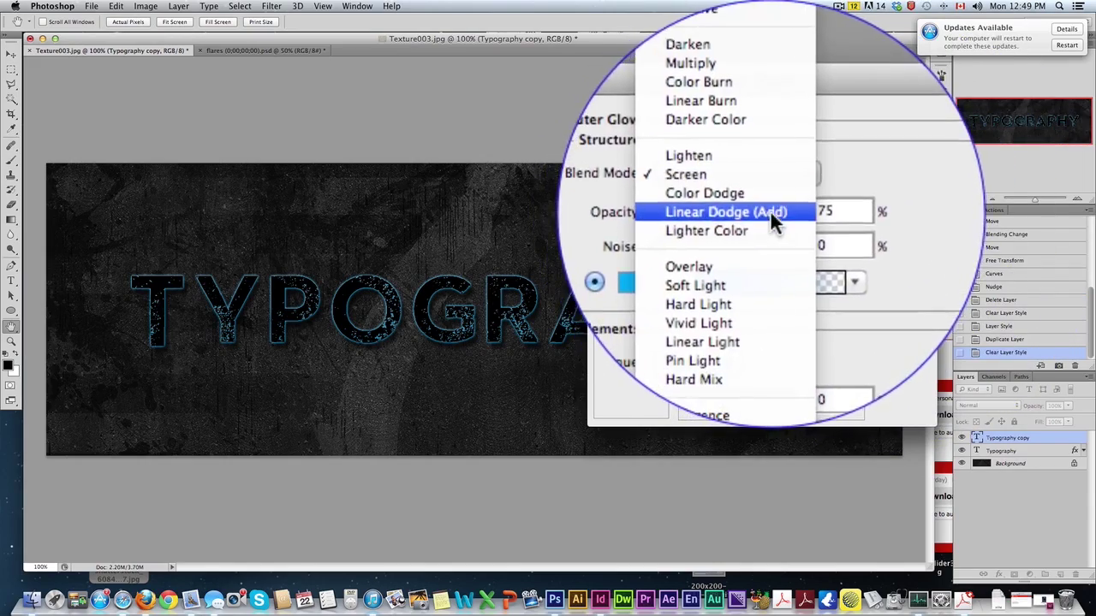
click(769, 210)
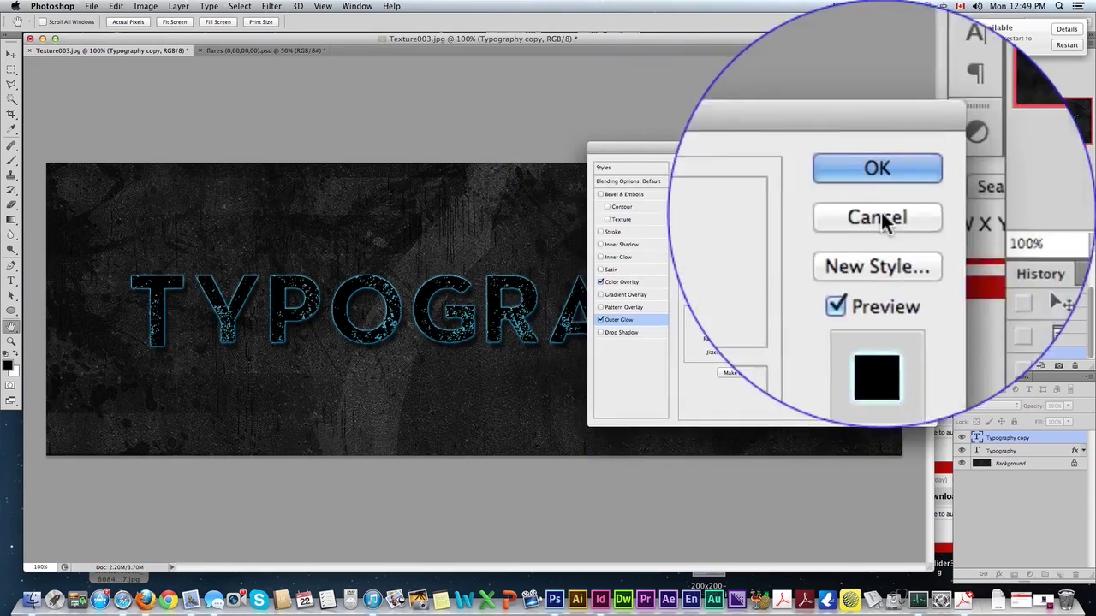
click(882, 169)
Duplicate the glowing Typography copy layer and merge the two copies into one layer
drag(921, 404, 1002, 403)
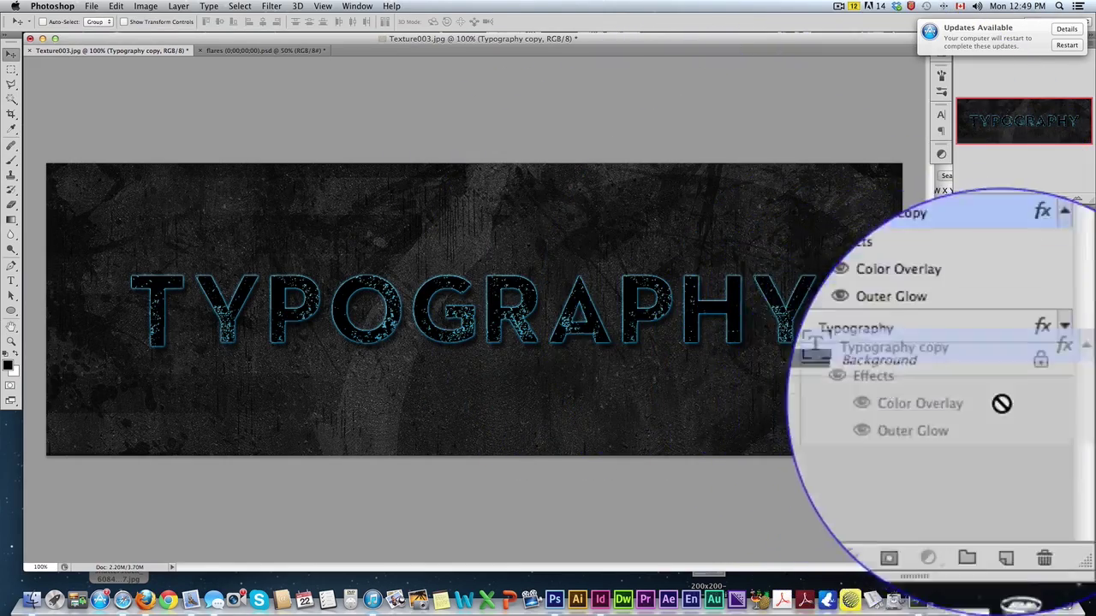
drag(1060, 514, 1060, 574)
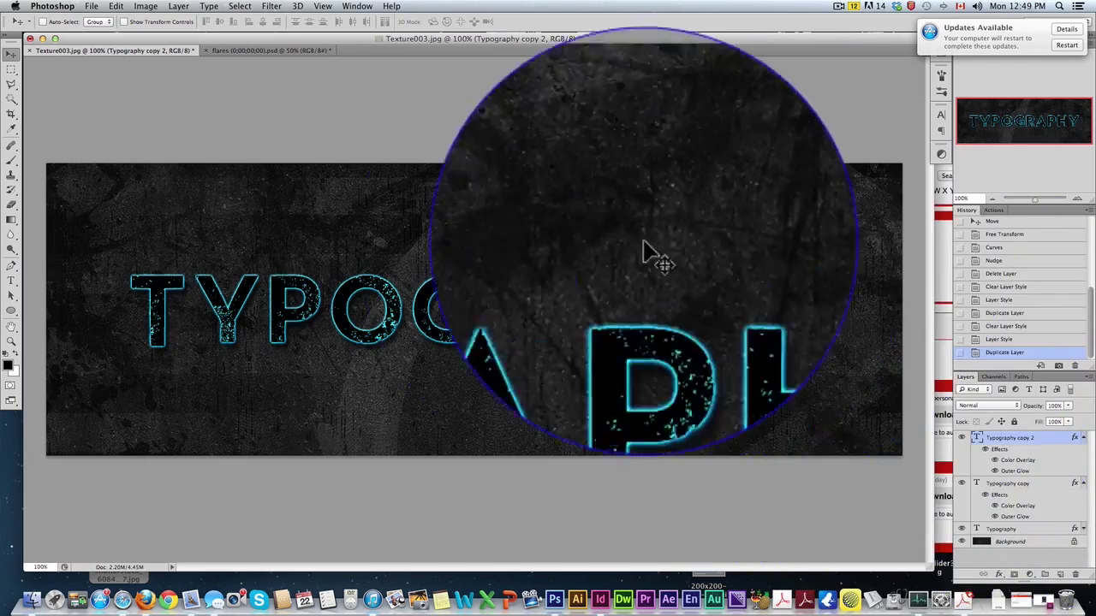
shift+click(1019, 484)
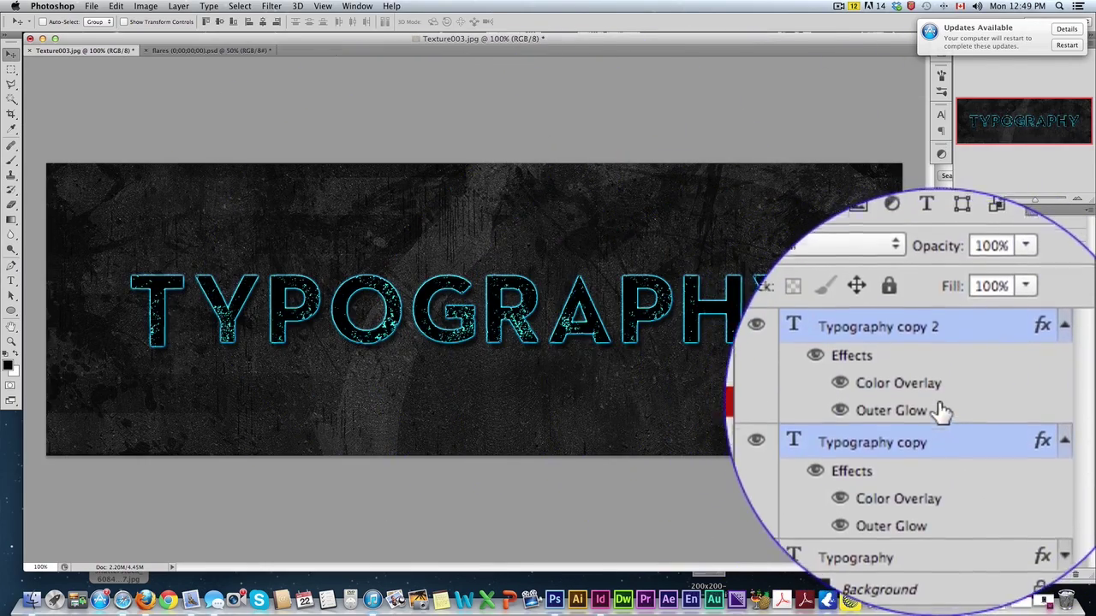
key(super+e)
Create a new layer directly beneath Typography copy 2 and fill it with black
click(1006, 512)
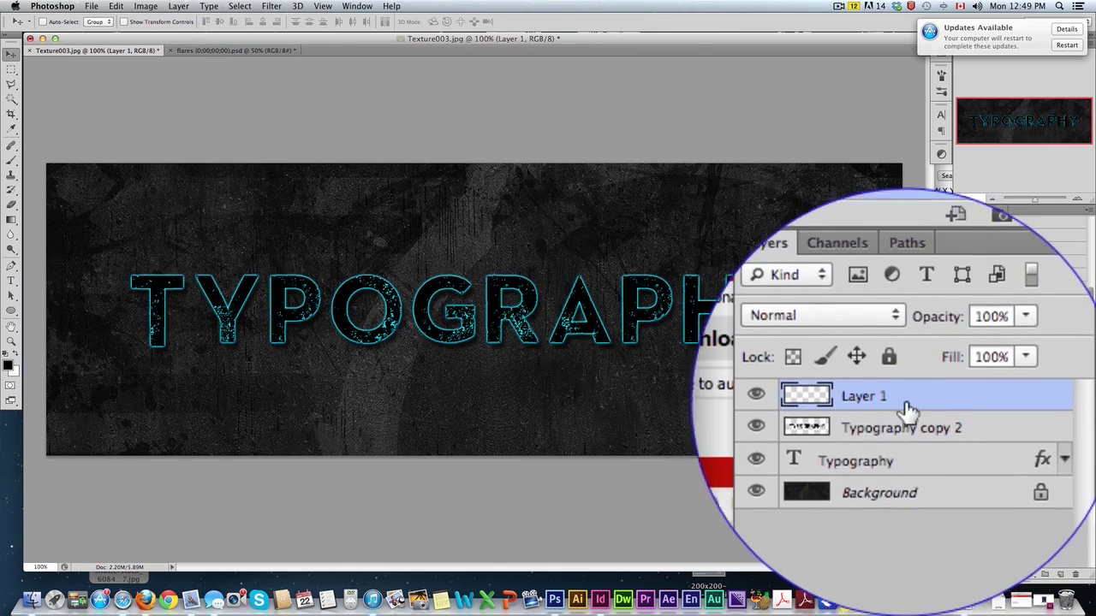
drag(908, 396, 883, 412)
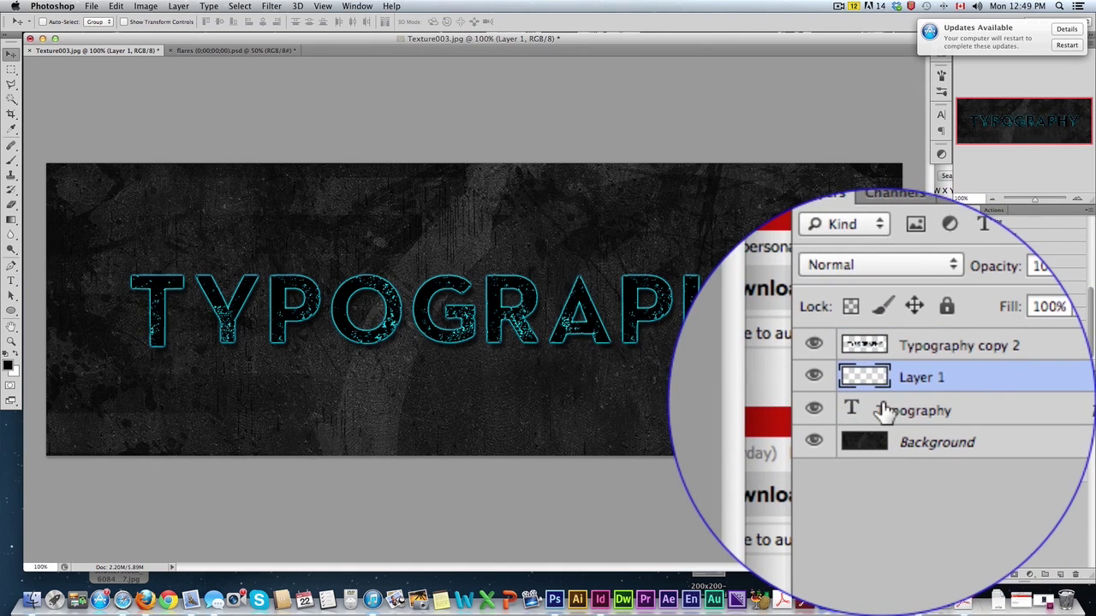
key(alt+BackSpace)
Merge Typography copy 2 with the black layer and set the result's blend mode to Linear Dodge (Add)
shift+click(910, 409)
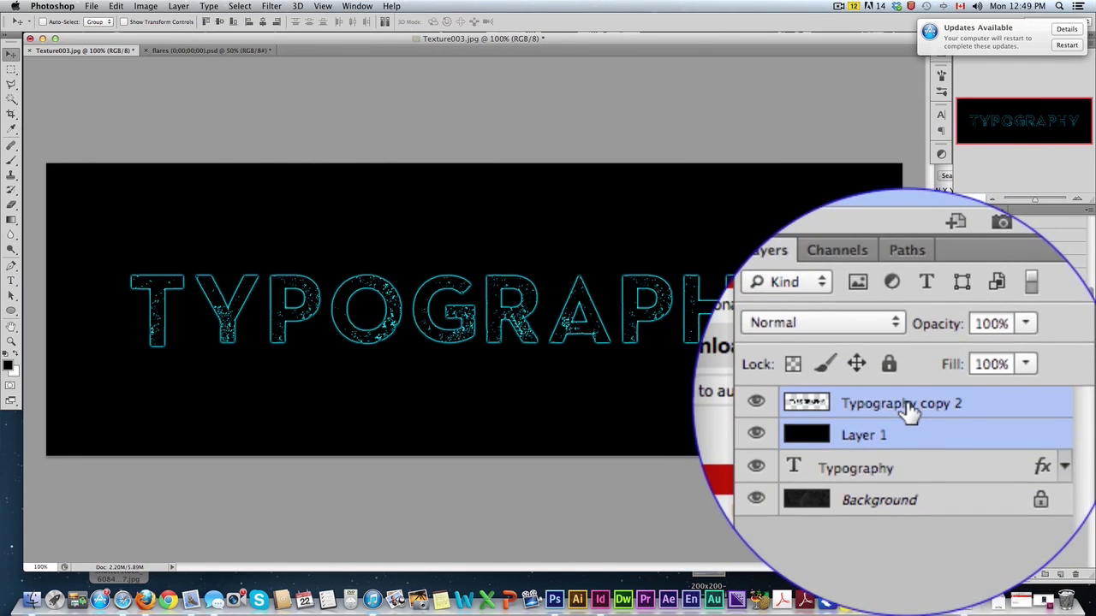
key(ctrl+e)
click(881, 399)
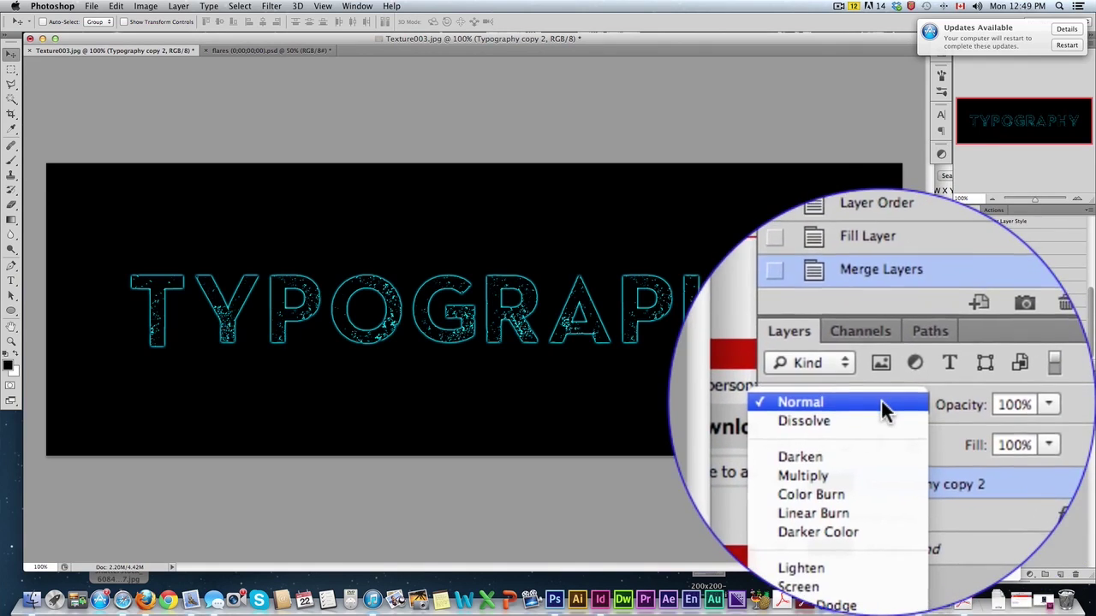
click(884, 411)
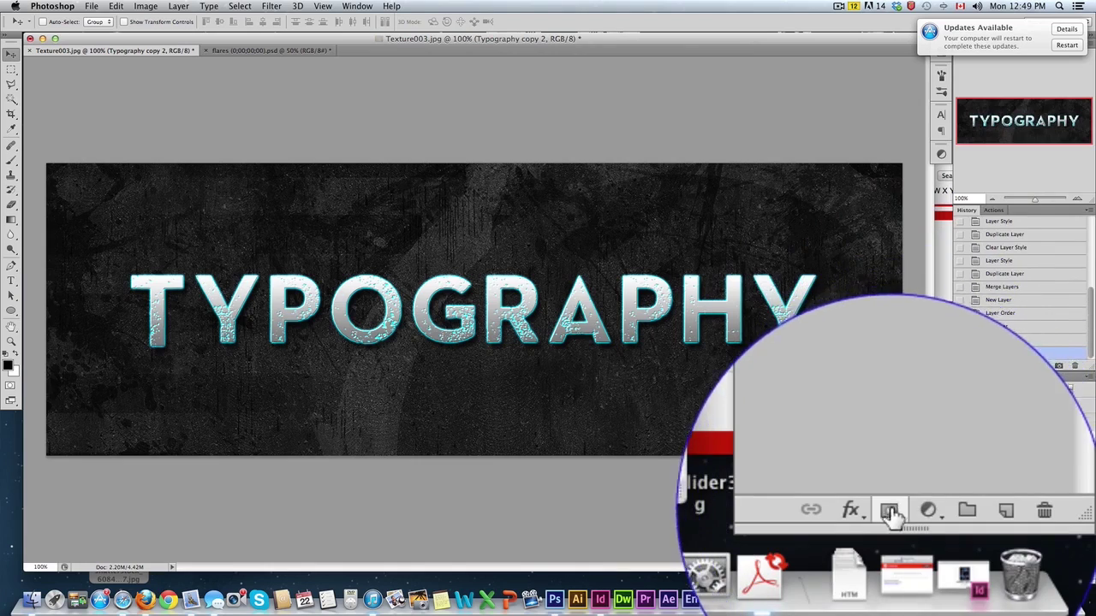
Add a black-filled layer mask to Typography copy 2 and ready a soft 113 px brush at 19% opacity
click(889, 511)
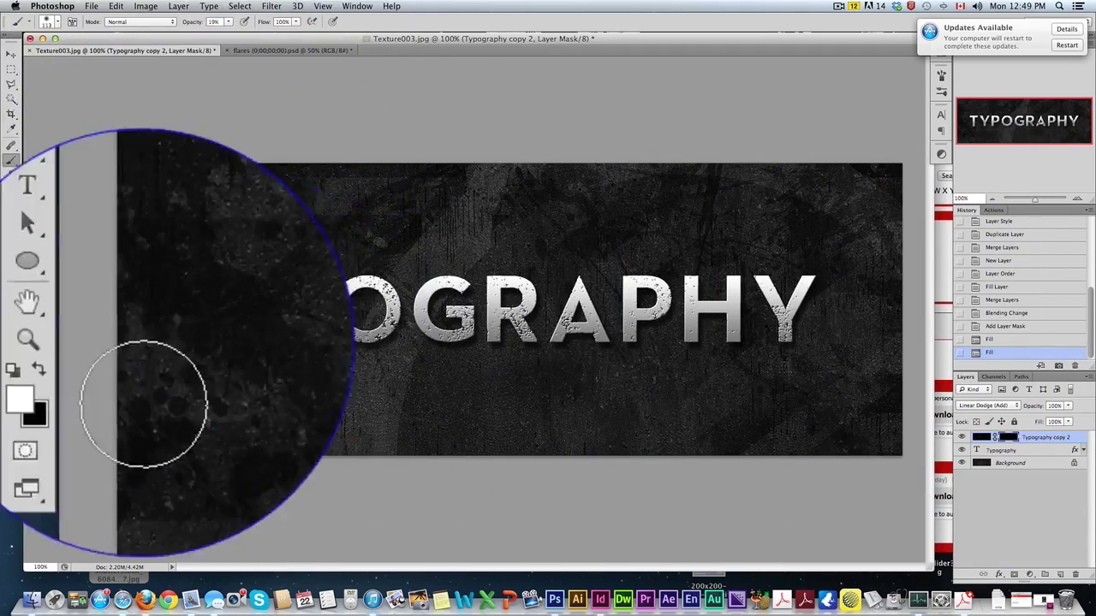
click(57, 21)
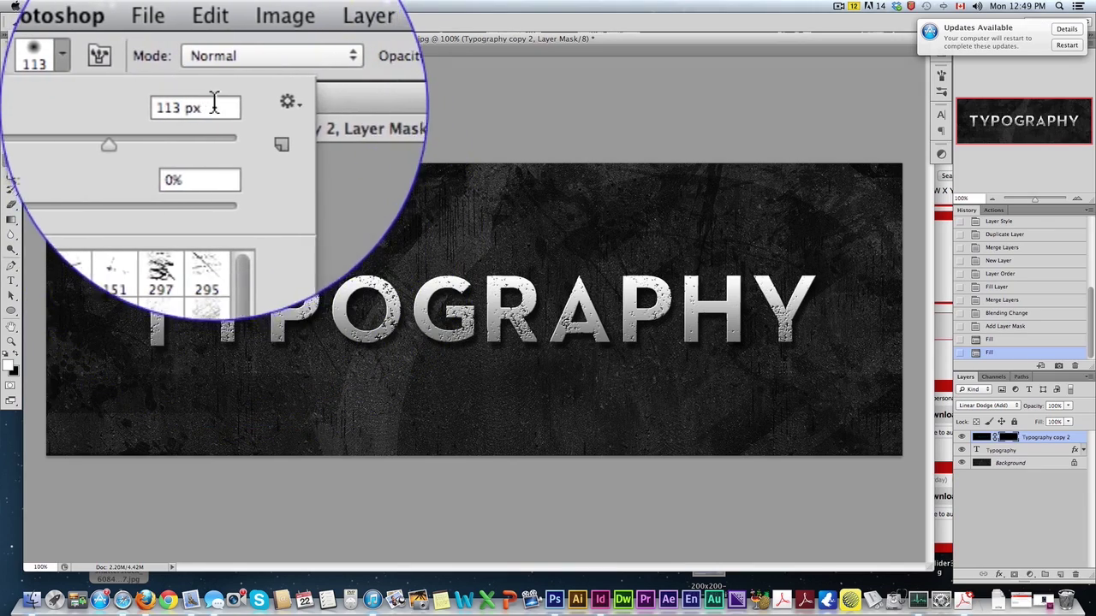
click(228, 29)
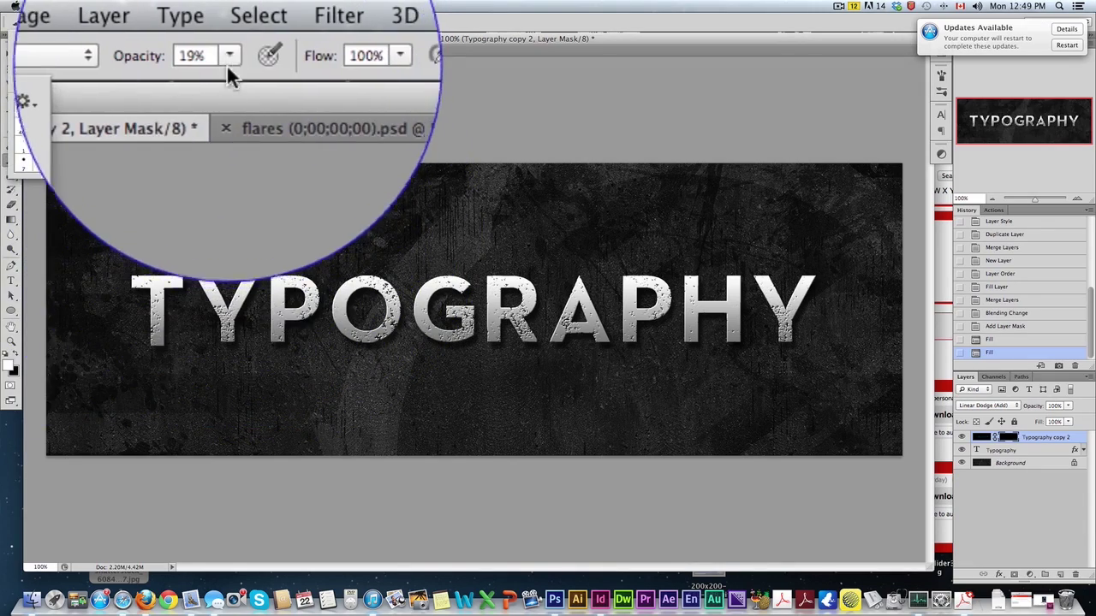
Paint white on the Typography copy 2 mask along the lower parts of the letters to reveal the blue glow
click(150, 338)
click(161, 336)
click(167, 352)
click(201, 343)
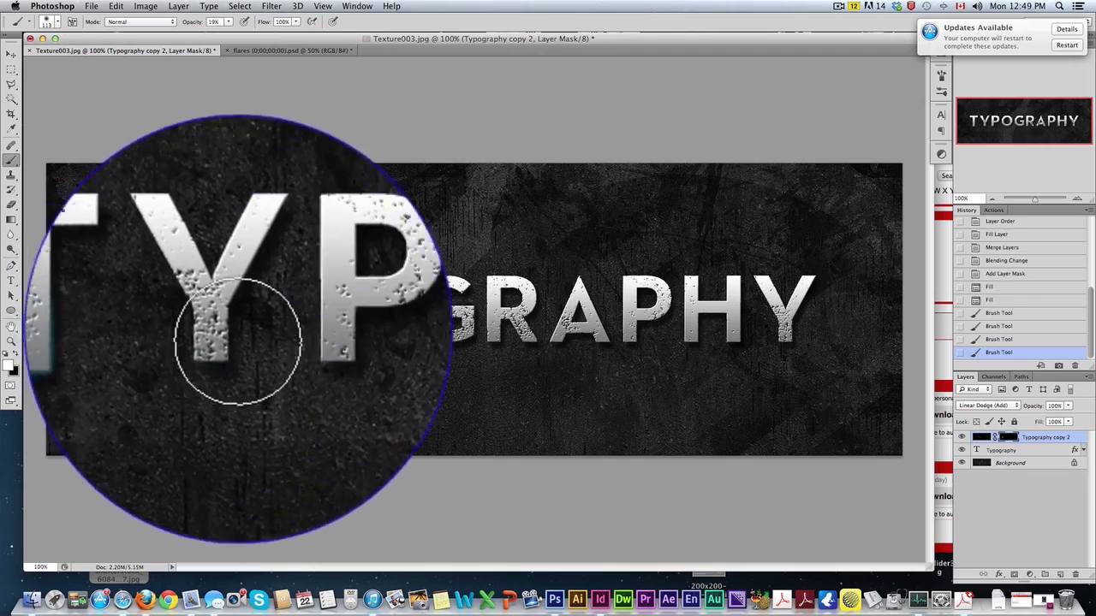
click(231, 343)
click(219, 348)
click(274, 287)
click(257, 343)
click(257, 351)
click(279, 344)
click(291, 344)
click(347, 329)
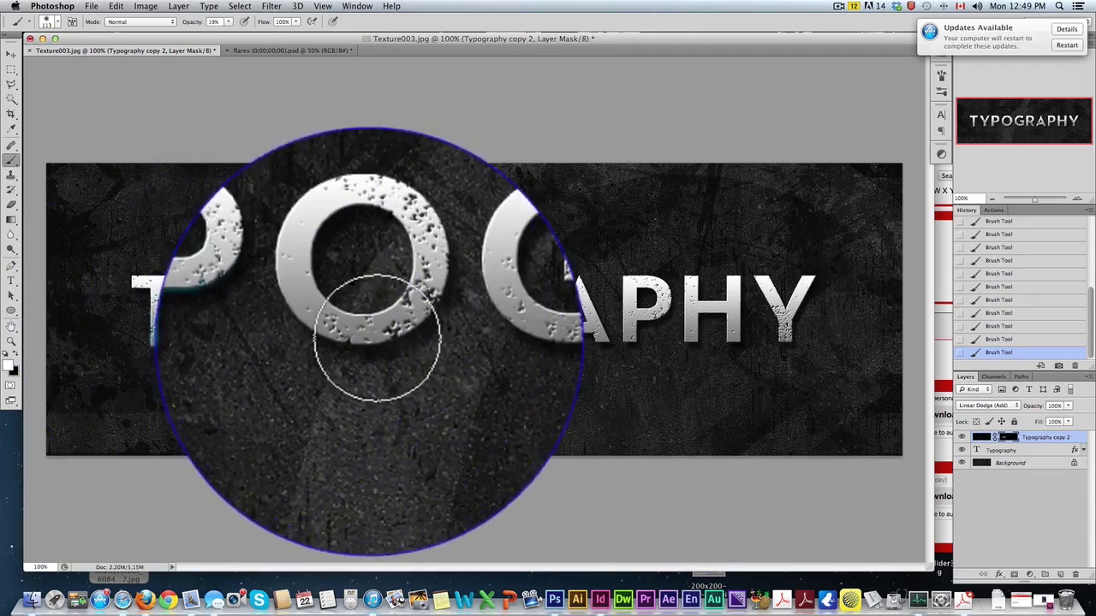
click(378, 345)
click(385, 340)
click(349, 337)
click(445, 341)
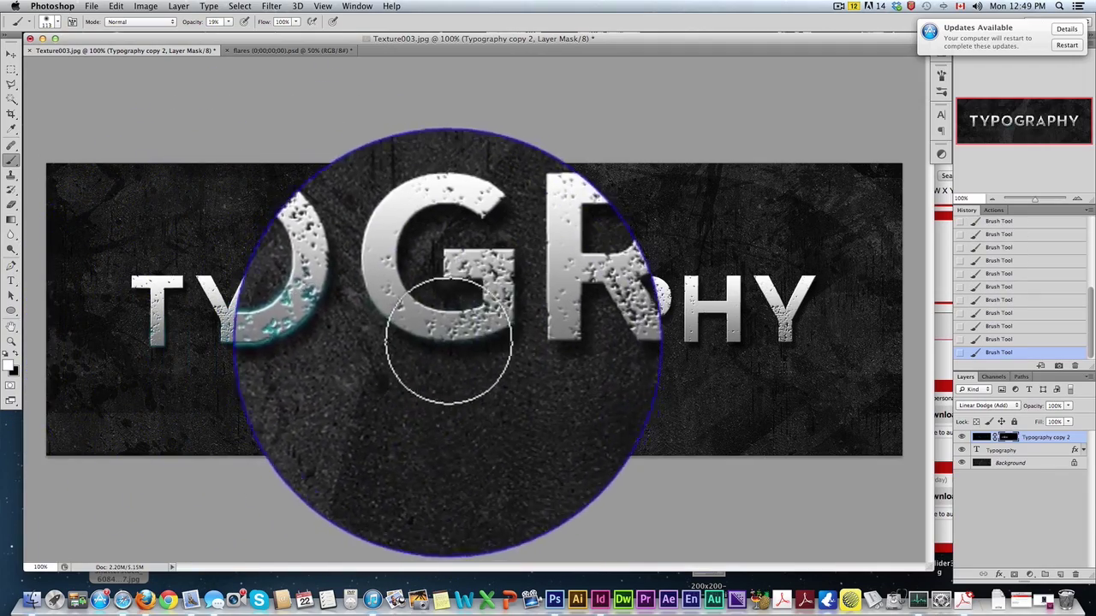
click(463, 341)
click(503, 349)
click(519, 349)
click(541, 343)
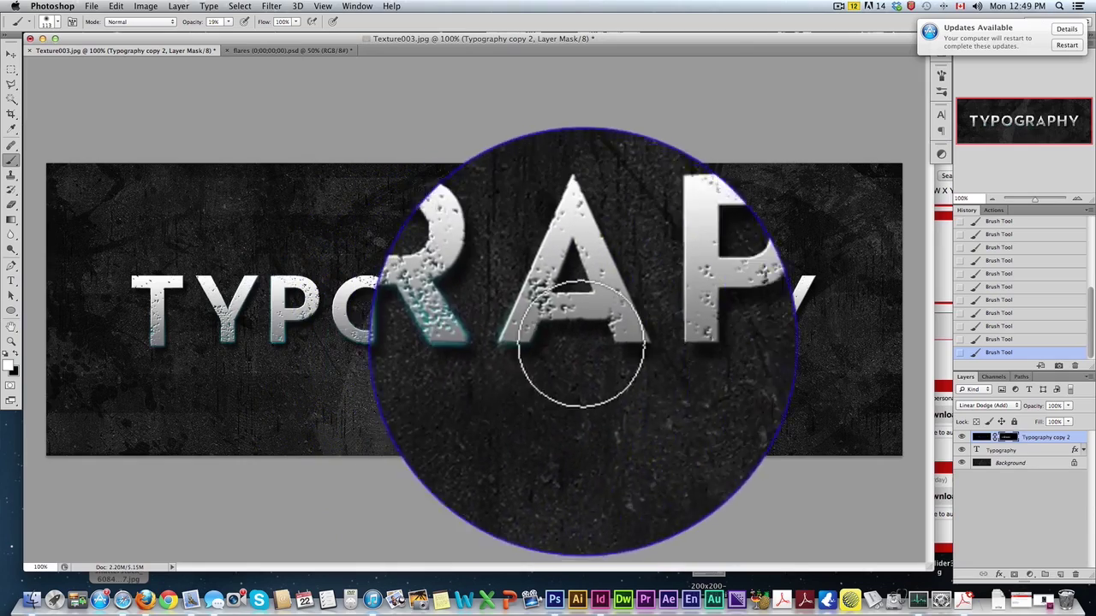
click(635, 335)
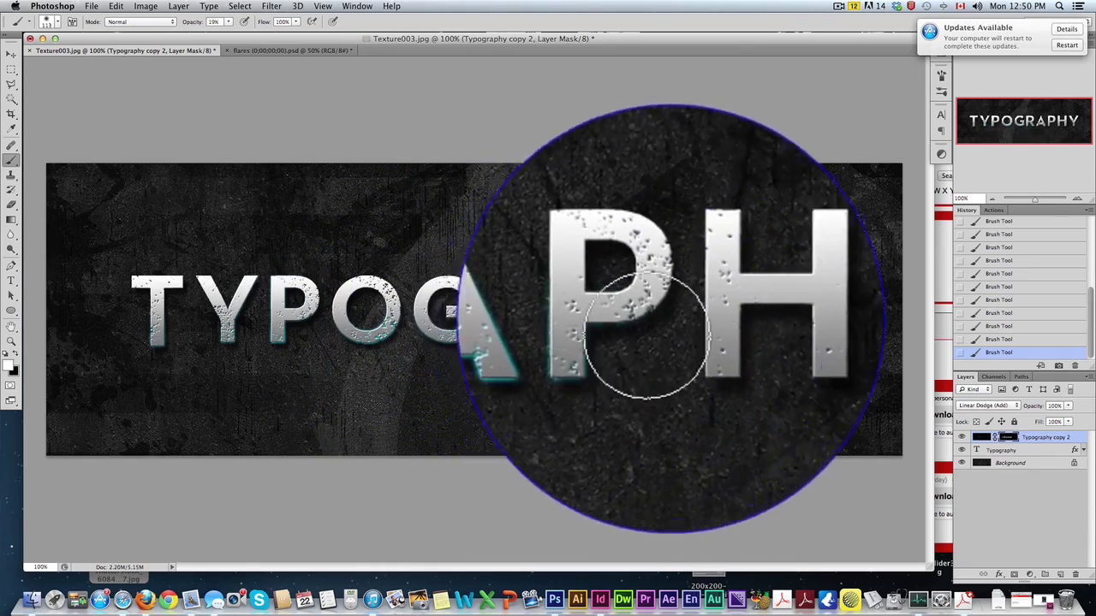
click(668, 338)
click(691, 337)
click(726, 332)
click(688, 319)
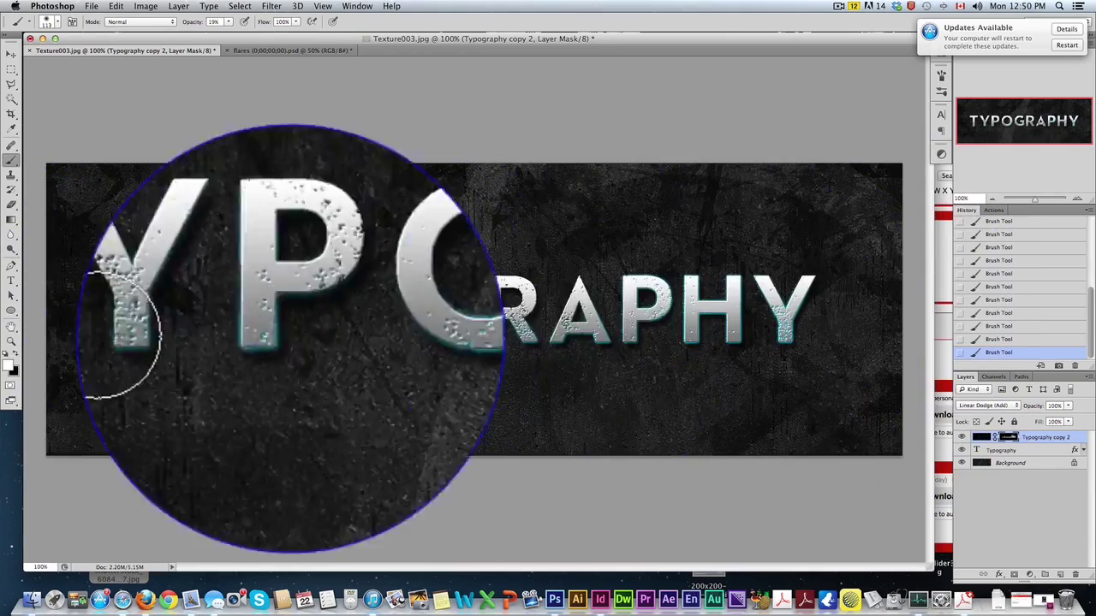
key(v)
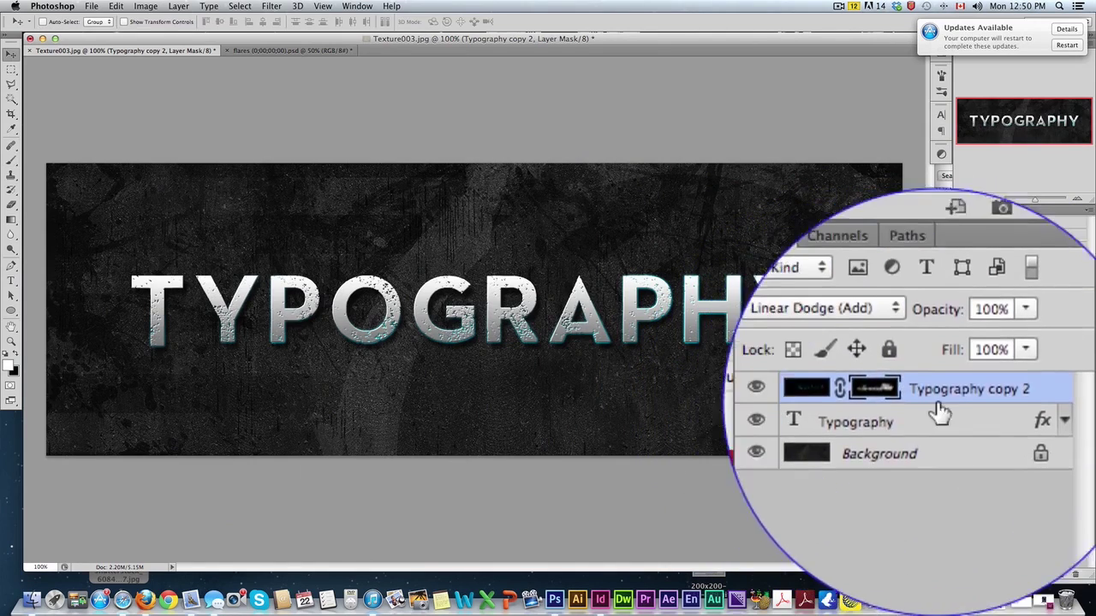
Duplicate the original Typography text layer
click(945, 412)
drag(918, 412, 979, 414)
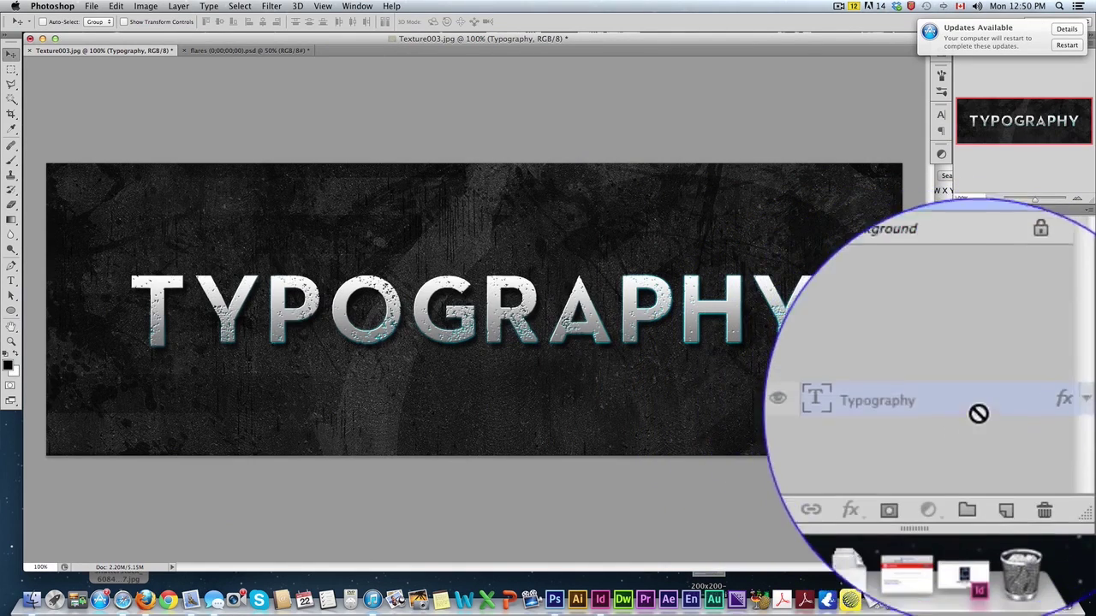
drag(1001, 501, 1002, 502)
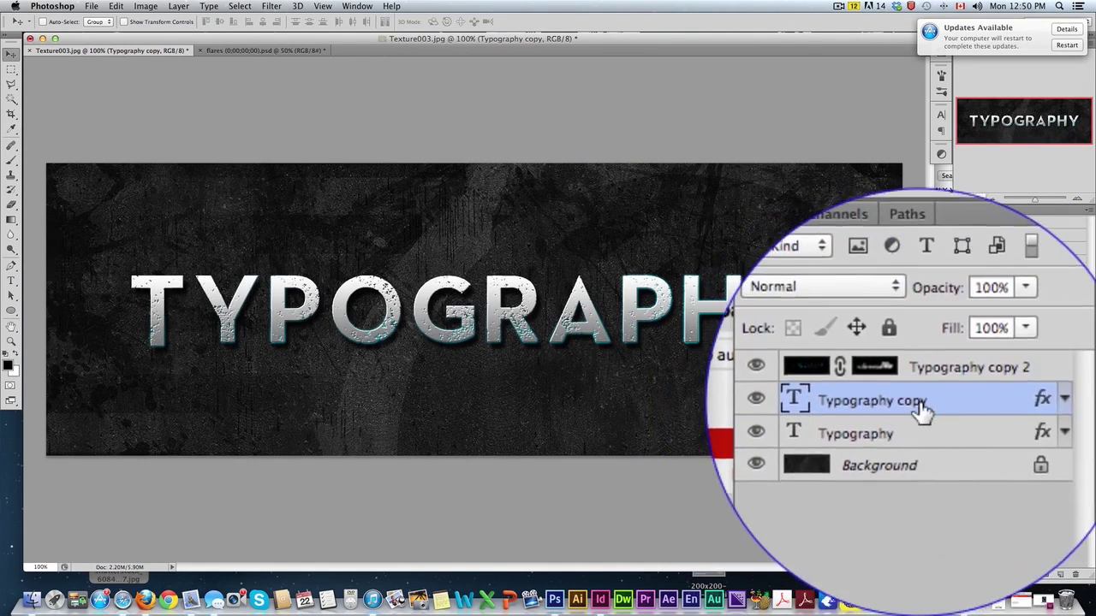
Move the new Typography copy above Typography copy 2 and clear its layer style
drag(921, 411, 966, 411)
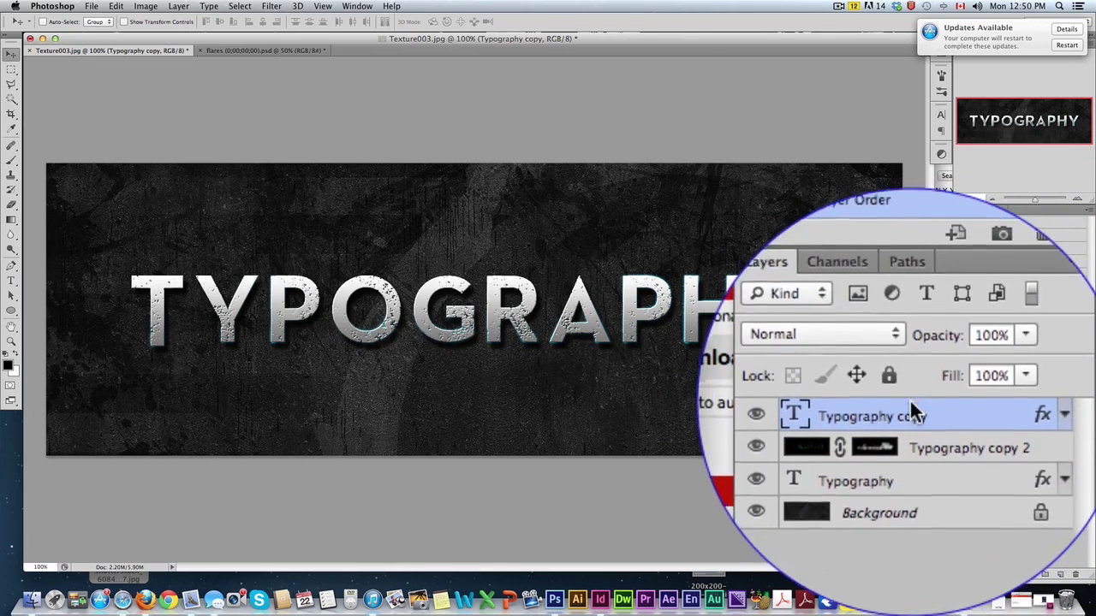
right_click(910, 401)
click(881, 404)
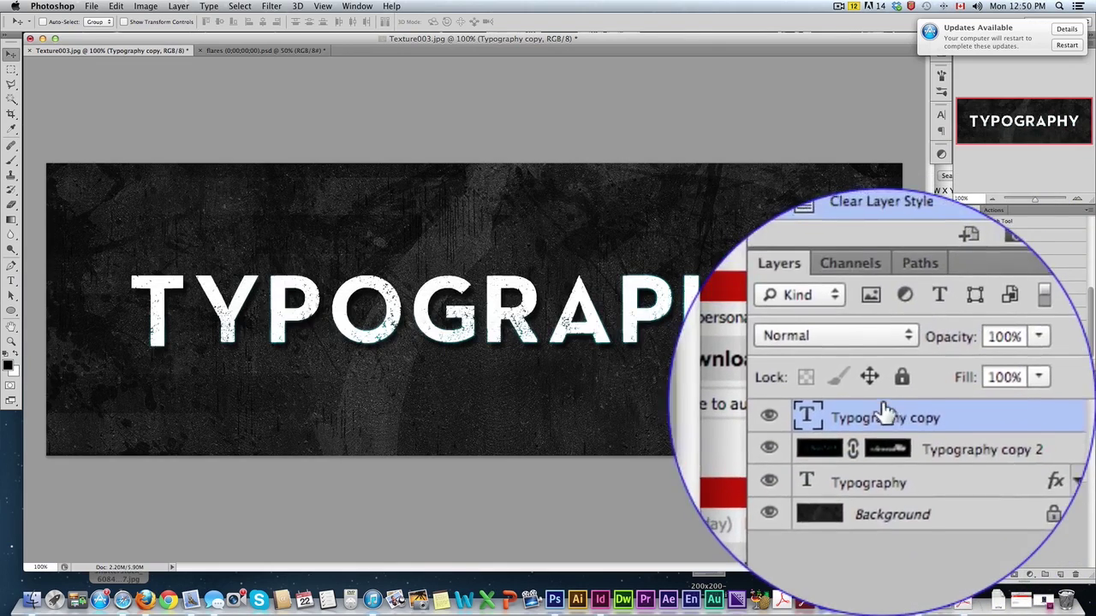
Add a Color Overlay in blue with hue 199, saturation 100% and brightness 100% to the Typography copy layer
right_click(898, 399)
click(881, 212)
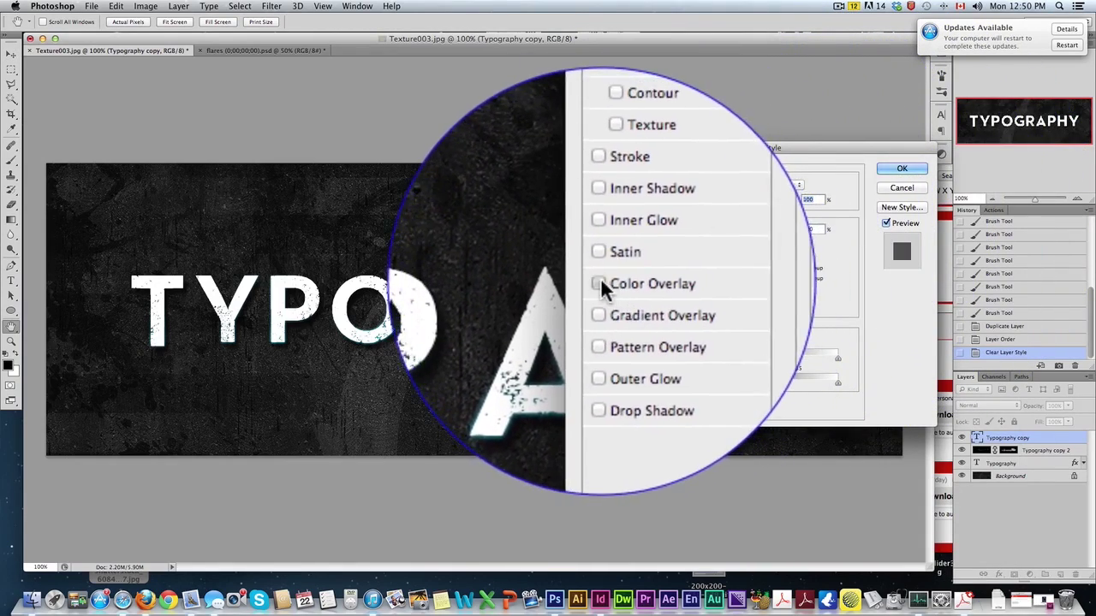
click(600, 279)
click(803, 190)
drag(842, 331, 856, 321)
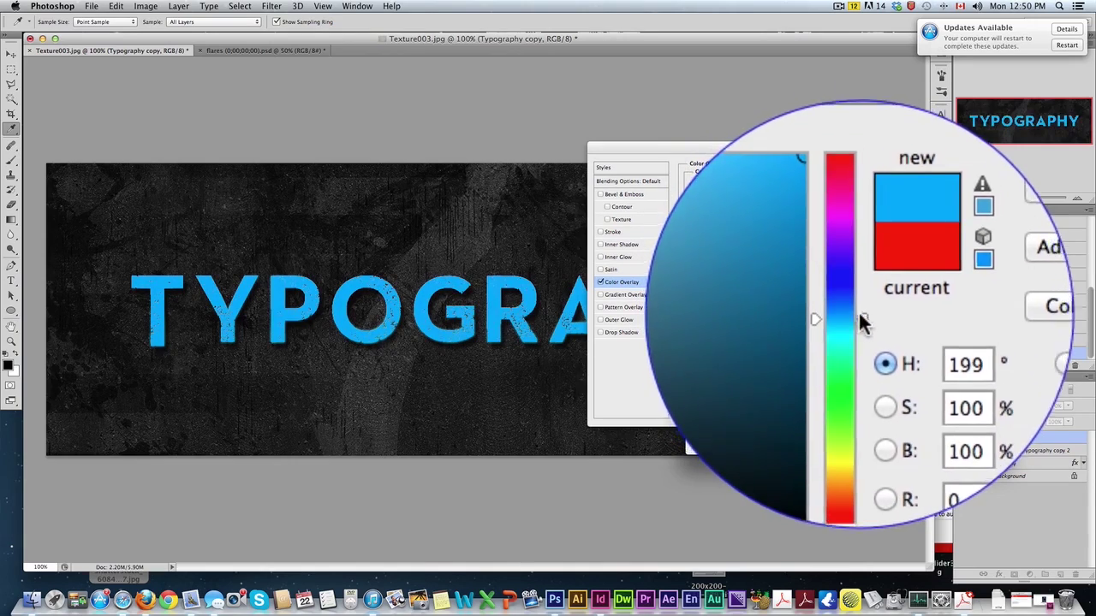
click(881, 248)
click(881, 219)
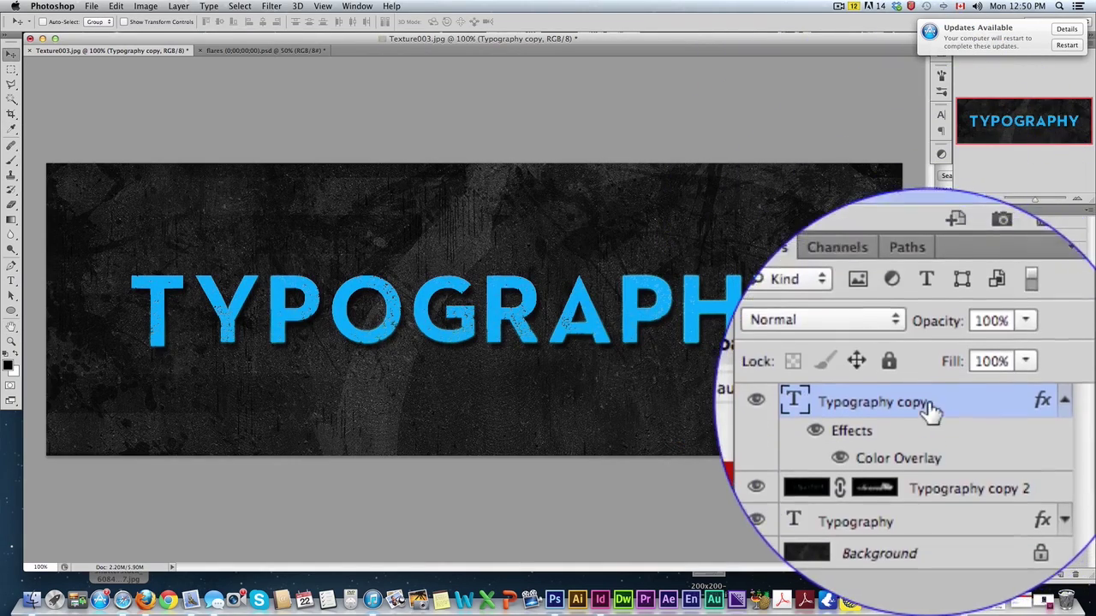
Rasterize the Typography copy text layer and soften it with a Gaussian Blur
right_click(1019, 438)
click(907, 282)
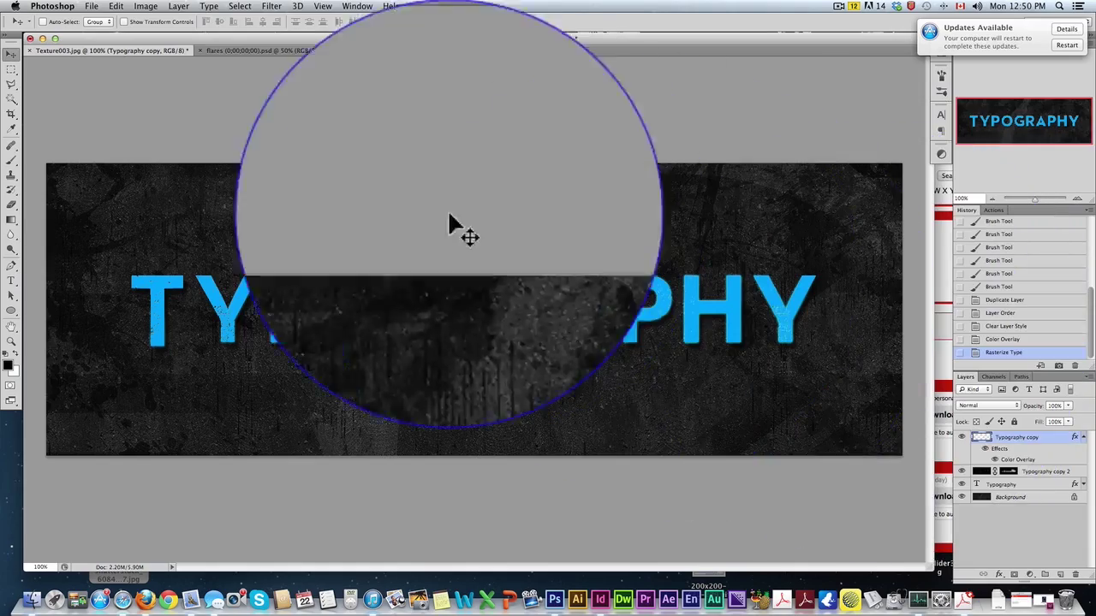
click(271, 6)
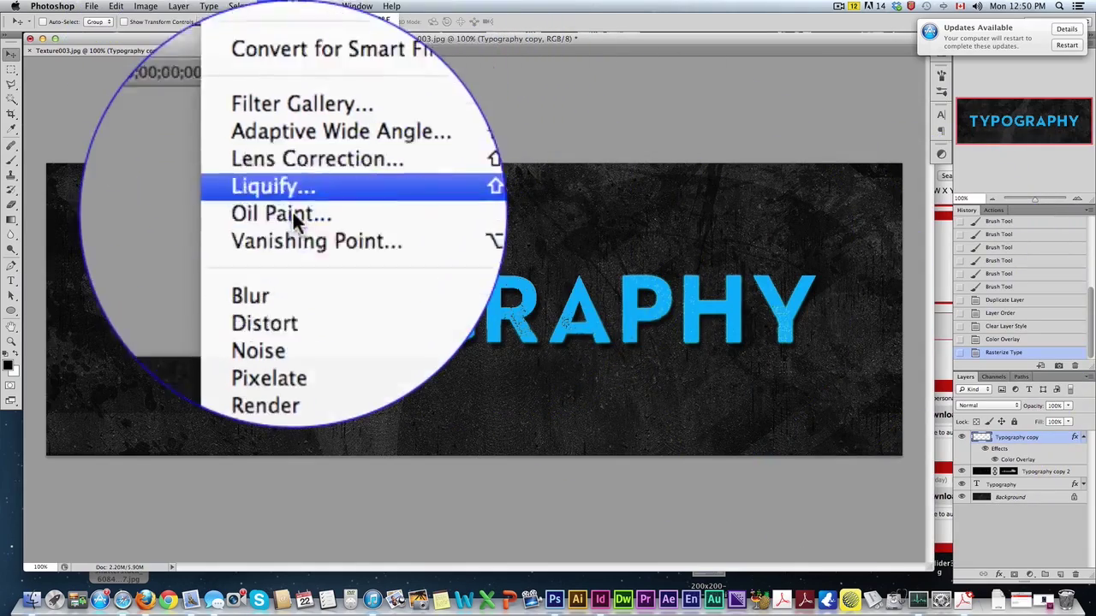
mouse_move(312, 221)
click(440, 222)
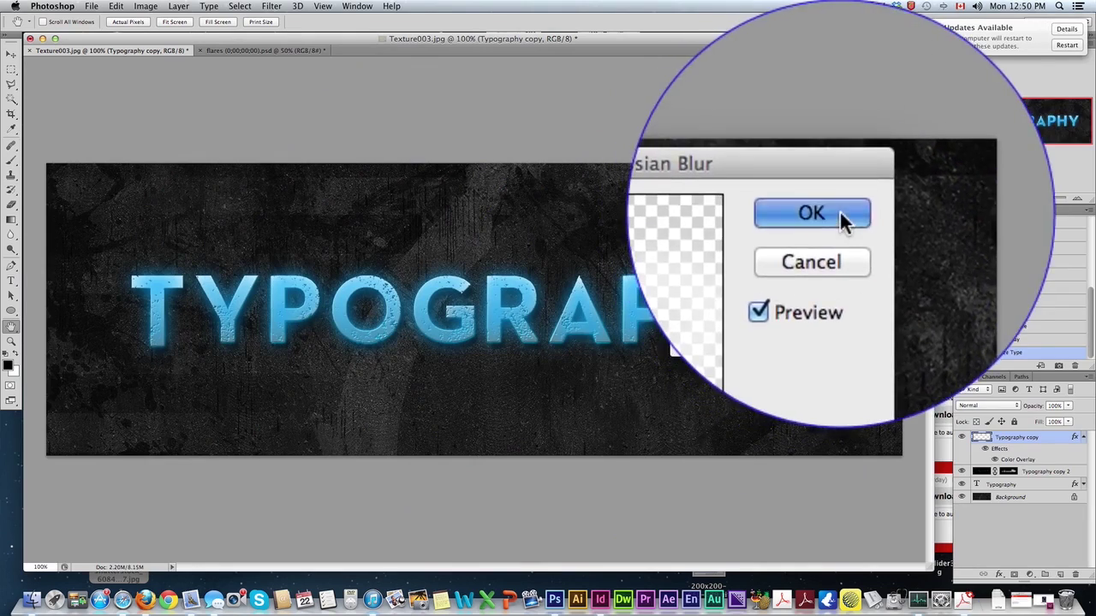
click(824, 192)
Insert a new black-filled layer between the blurred Typography copy and Typography copy 2
click(1002, 511)
mouse_move(917, 410)
mouse_down()
mouse_move(917, 399)
mouse_move(931, 411)
mouse_up()
key(alt+BackSpace)
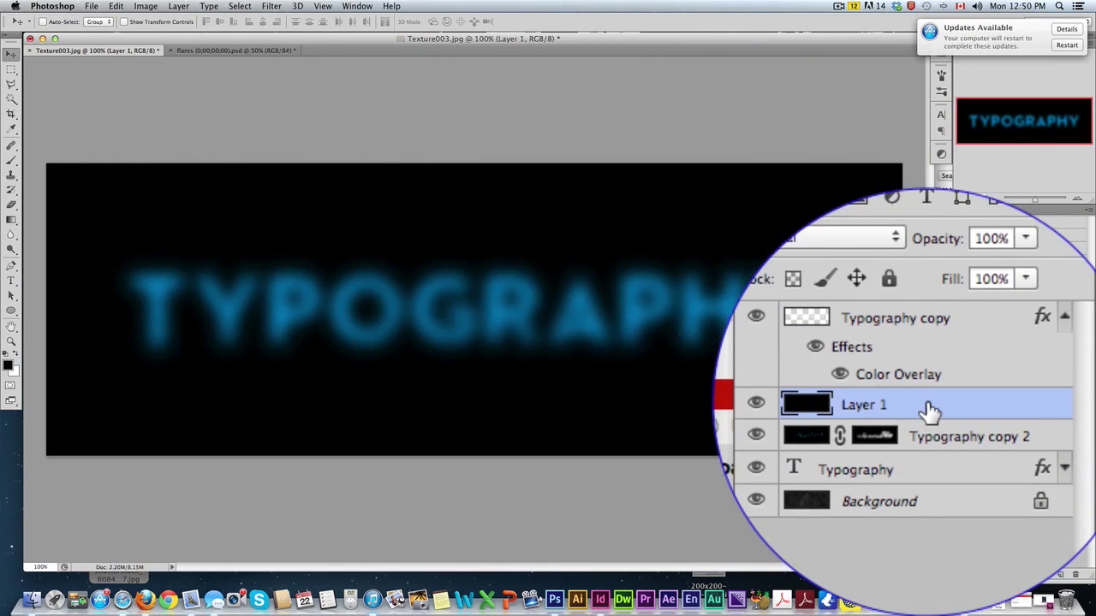
Merge the blurred Typography copy with the black layer and set its blend mode to Linear Dodge (Add)
shift+click(917, 402)
key(super+e)
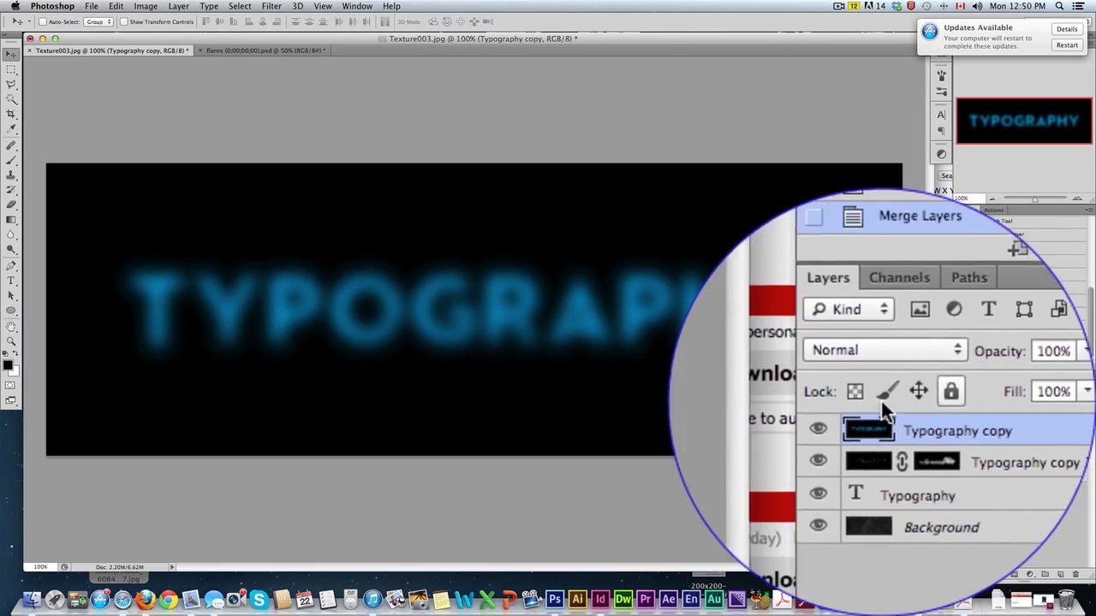
click(882, 349)
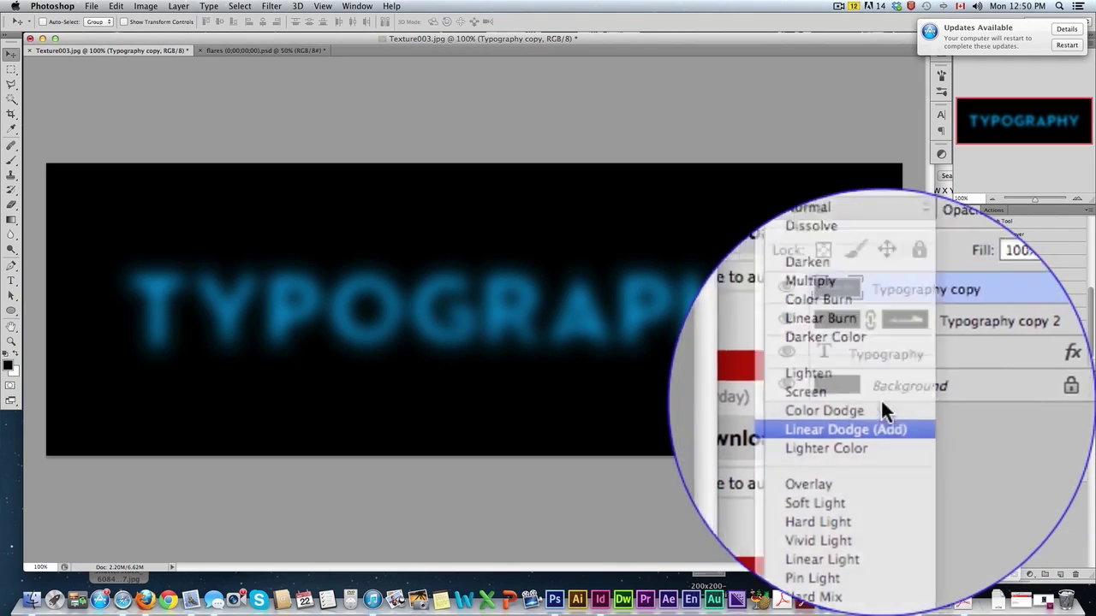
Apply Linear Dodge (Add) blending to the Typography copy layer and give it a layer mask filled with black
click(882, 421)
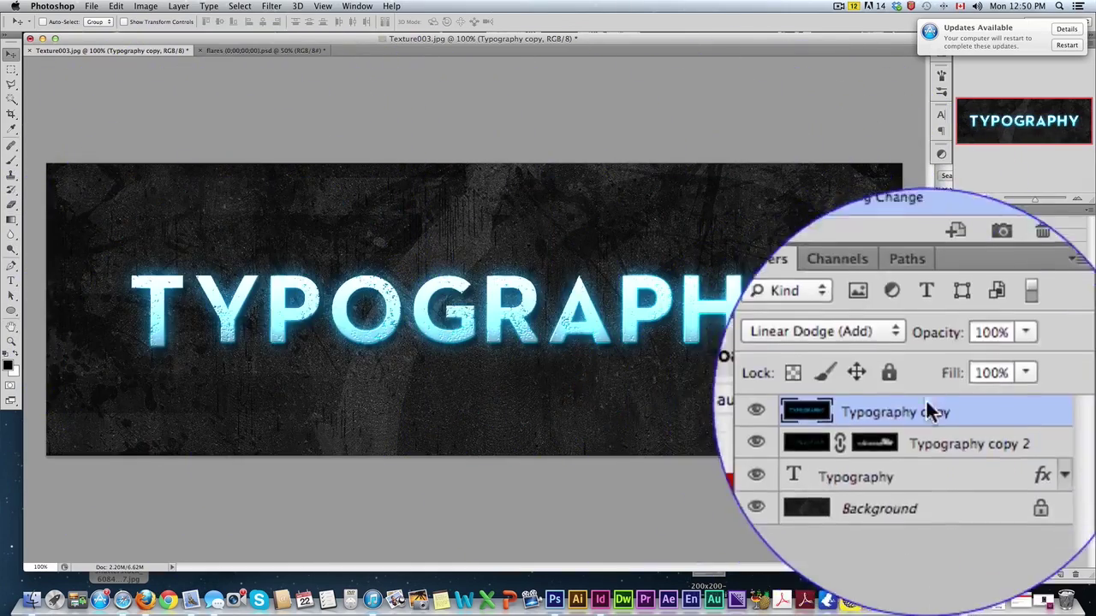
click(895, 514)
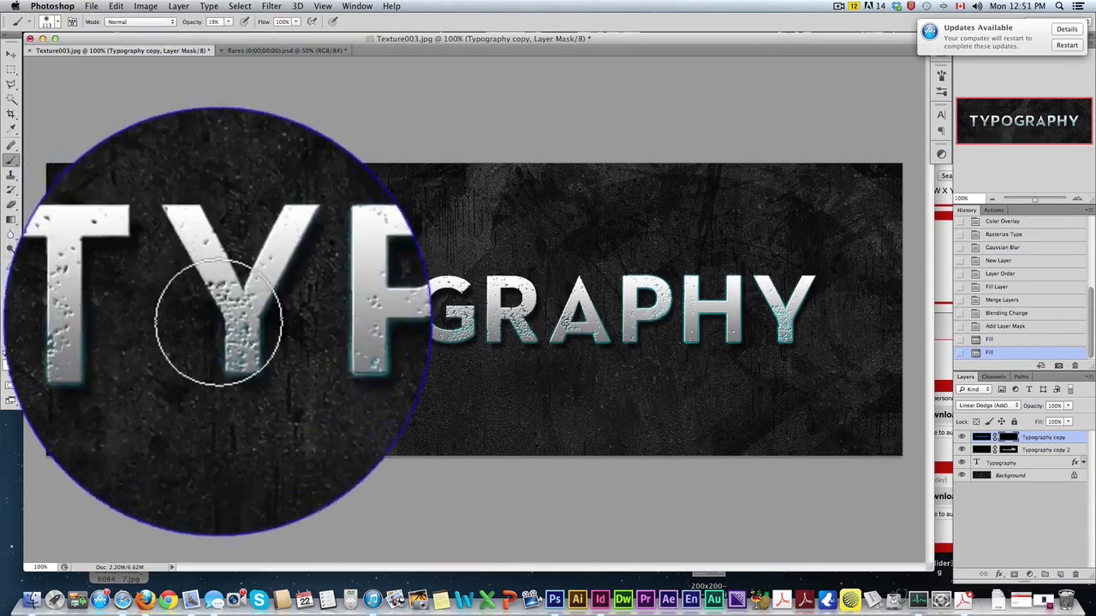
Paint white at 19% brush opacity on the Typography copy mask to reveal the blue glow across the lettering, strongest on the last letters
click(214, 342)
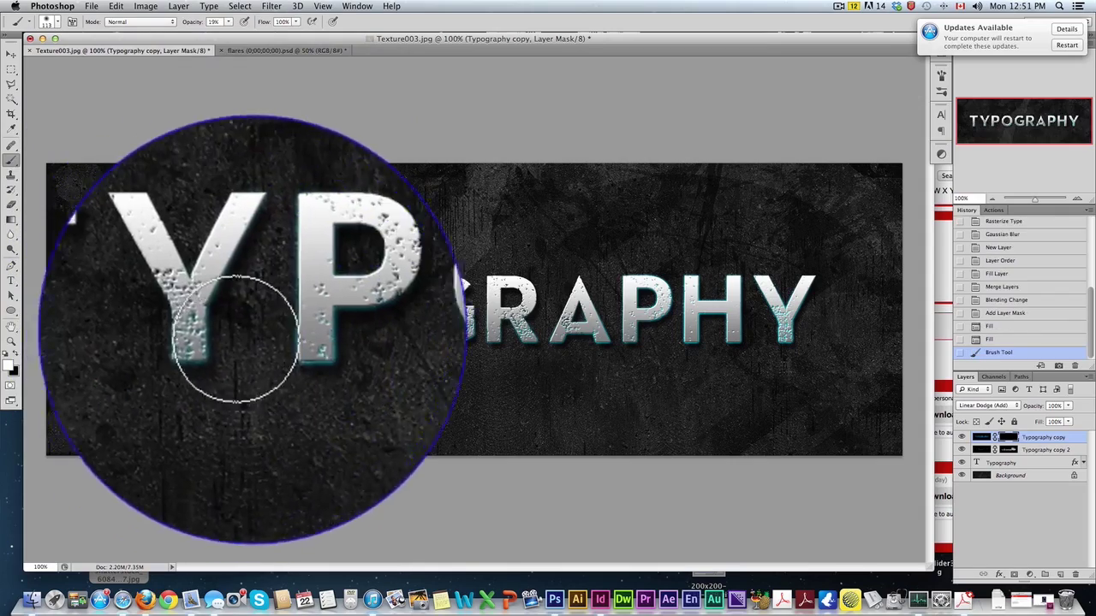
click(247, 334)
click(256, 334)
click(300, 332)
click(303, 332)
click(326, 332)
mouse_move(330, 332)
mouse_down()
mouse_move(392, 344)
mouse_move(418, 314)
mouse_move(454, 341)
mouse_move(475, 338)
mouse_move(470, 326)
mouse_move(528, 342)
mouse_move(511, 343)
mouse_move(553, 304)
mouse_move(546, 333)
mouse_move(576, 346)
mouse_up()
mouse_move(641, 329)
mouse_down()
mouse_move(703, 259)
mouse_move(673, 280)
mouse_move(622, 273)
mouse_move(625, 339)
mouse_move(713, 327)
mouse_move(701, 283)
mouse_move(746, 305)
mouse_move(741, 315)
mouse_move(763, 331)
mouse_move(803, 328)
mouse_move(800, 305)
mouse_move(681, 358)
mouse_up()
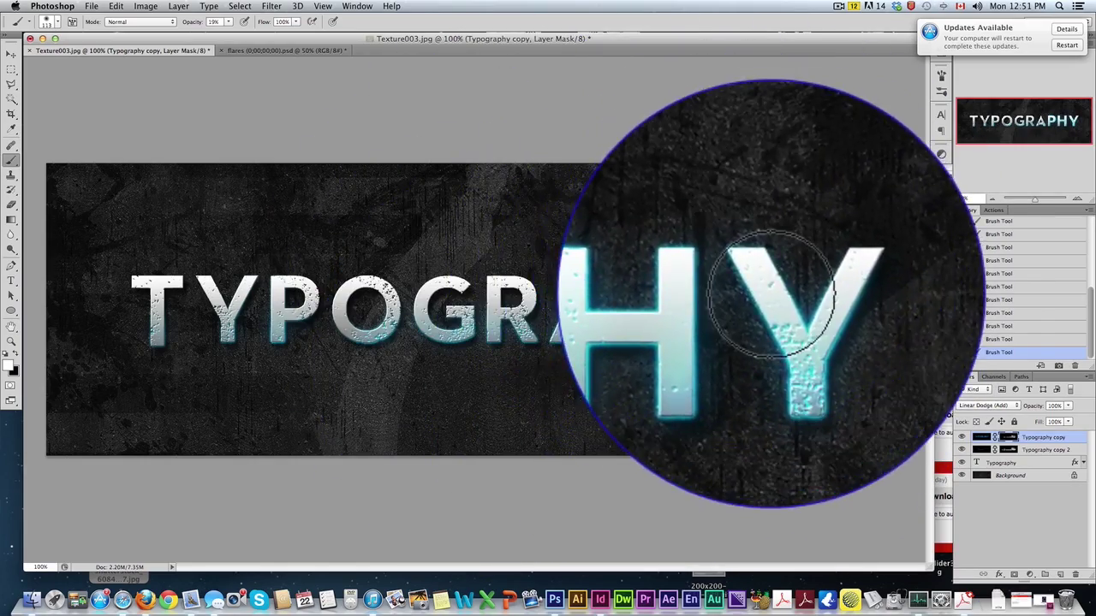
Paste the copied flare image from the flares document into Texture003.jpg and move it so the bright burst sits over the last letters
key(v)
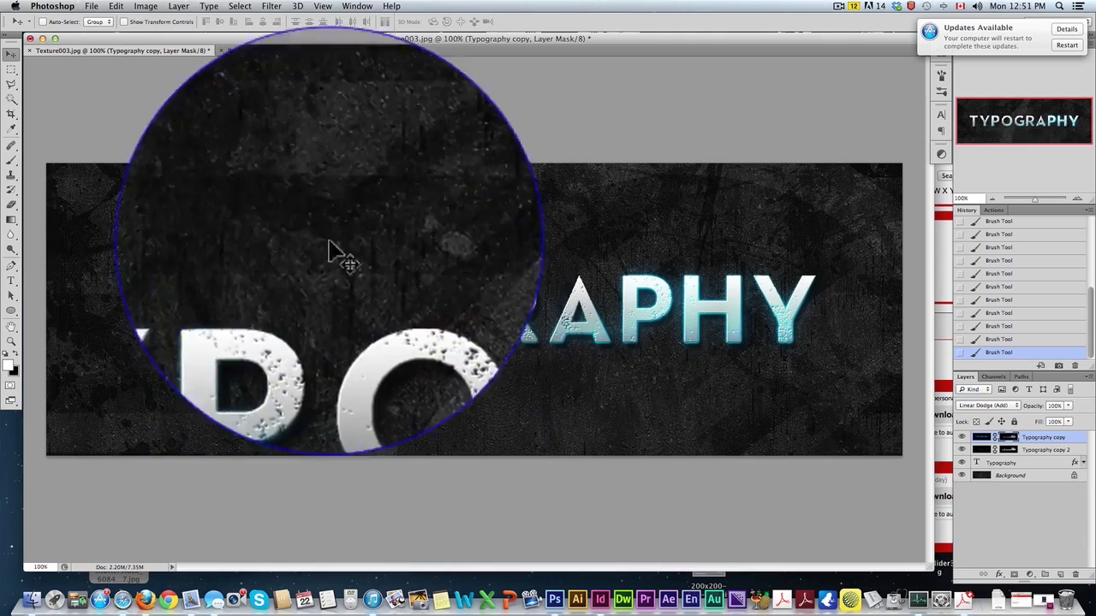
click(257, 51)
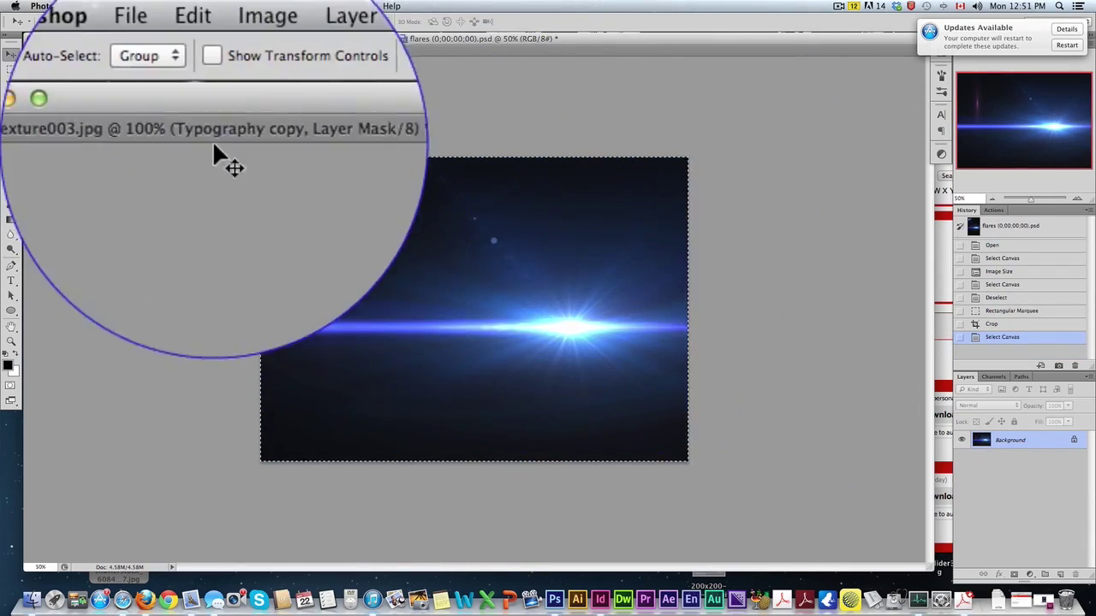
click(124, 51)
key(super+v)
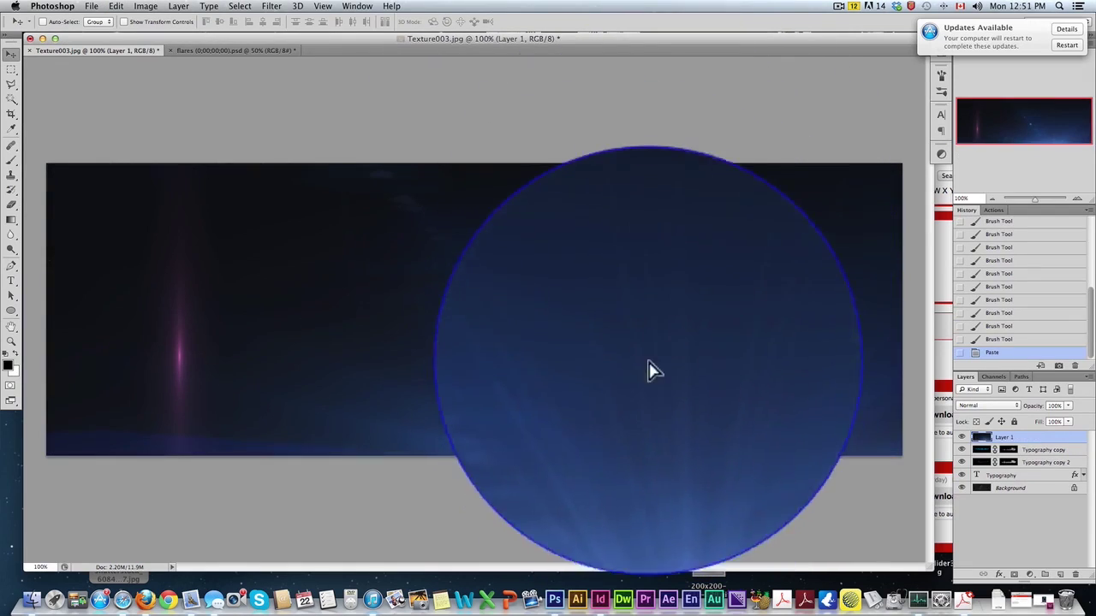
mouse_move(648, 369)
mouse_down()
mouse_move(665, 284)
mouse_move(659, 299)
mouse_move(712, 299)
mouse_move(663, 400)
mouse_up()
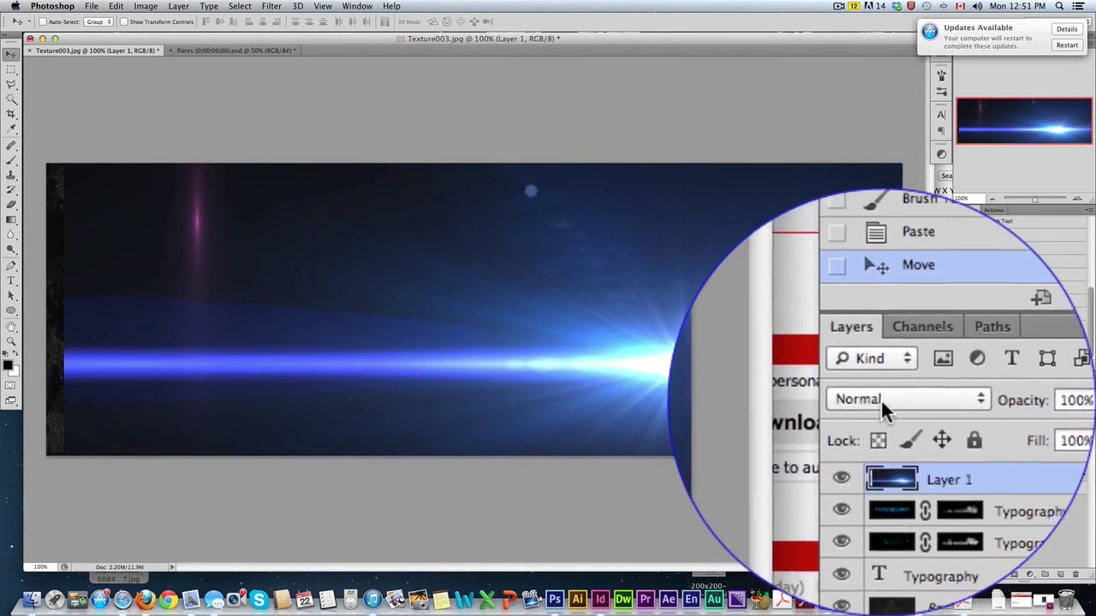
Set the flare layer's blend mode to Linear Dodge (Add) and move its light streak along the base of the lettering
click(986, 405)
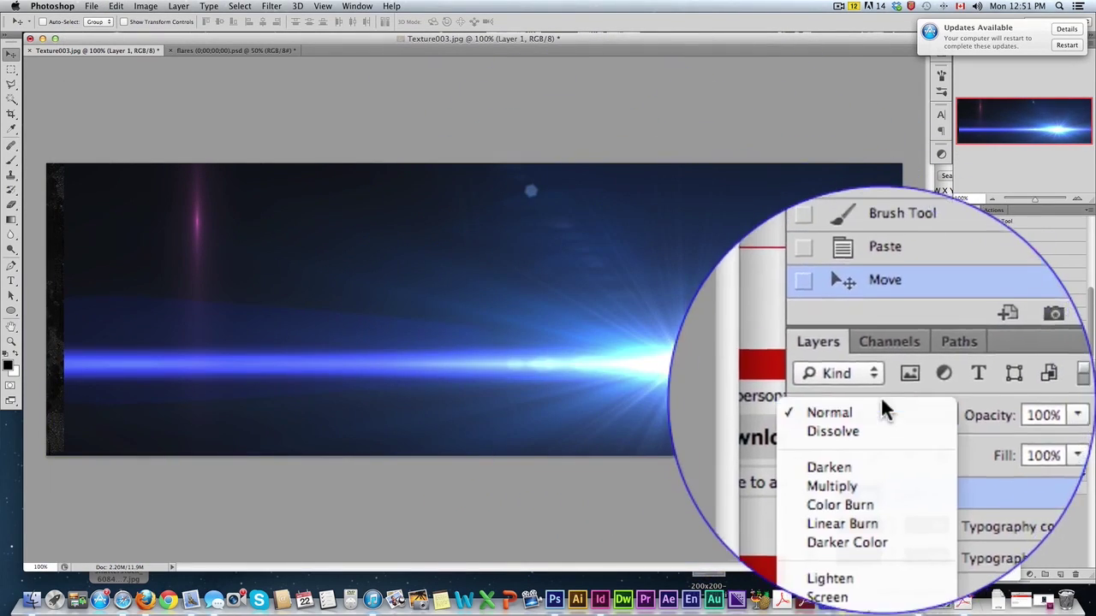
click(856, 409)
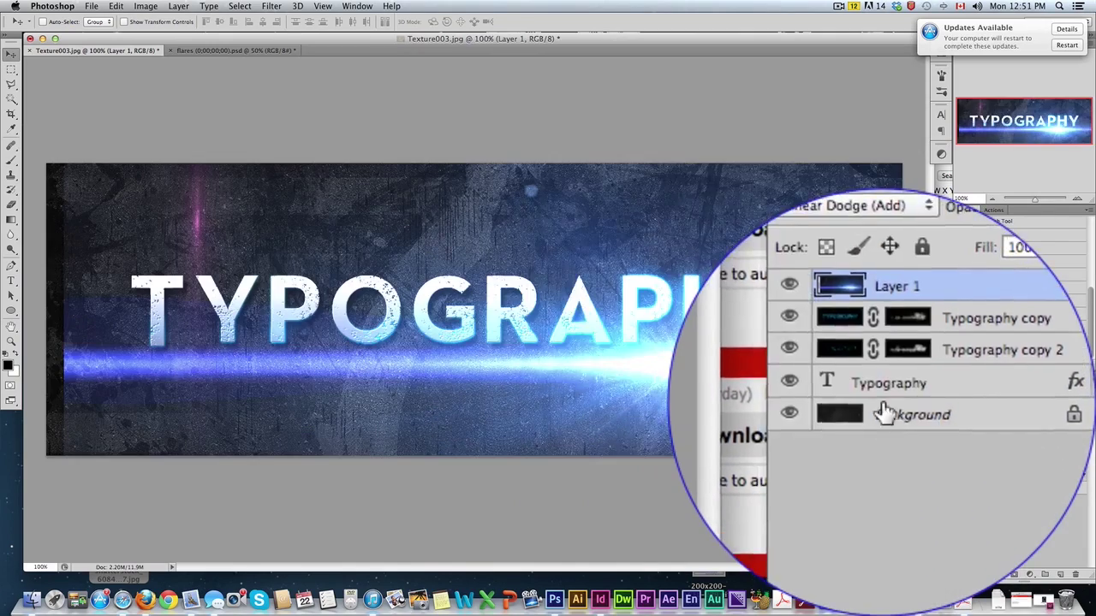
mouse_move(694, 354)
mouse_down()
mouse_move(676, 353)
mouse_move(687, 352)
mouse_up()
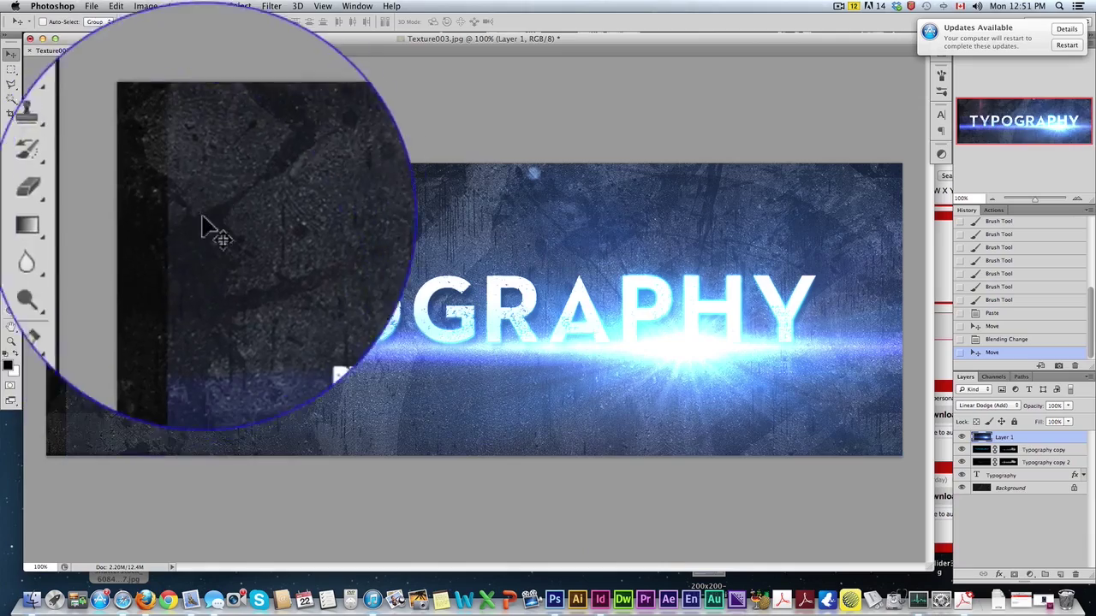
Stretch the flare layer to 103% width with Free Transform so it covers the canvas's uncovered left edge
key(super+t)
drag(67, 311, 41, 310)
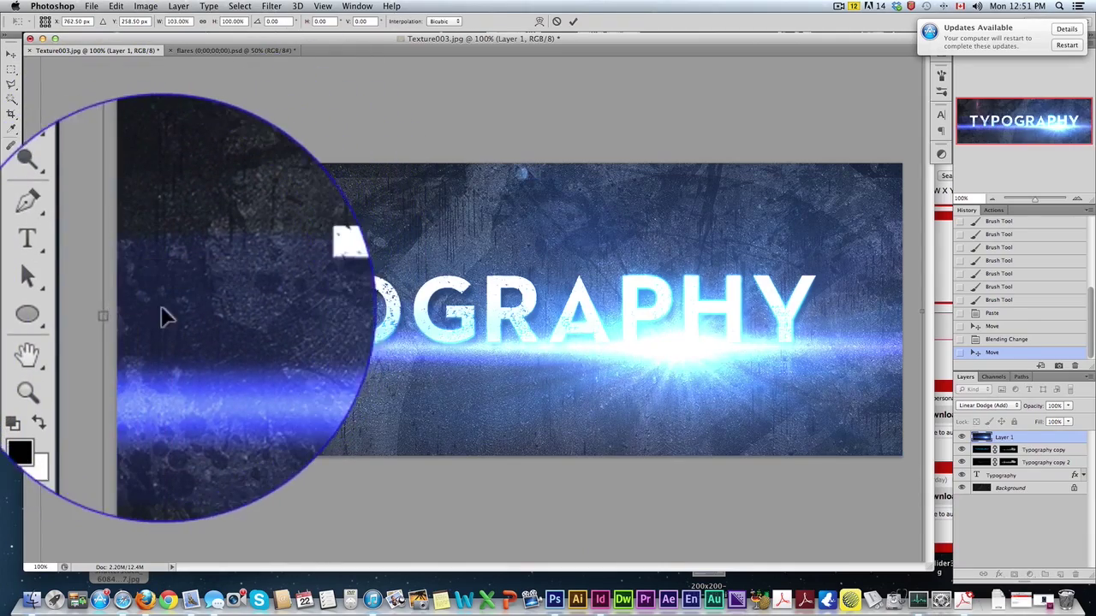
key(Return)
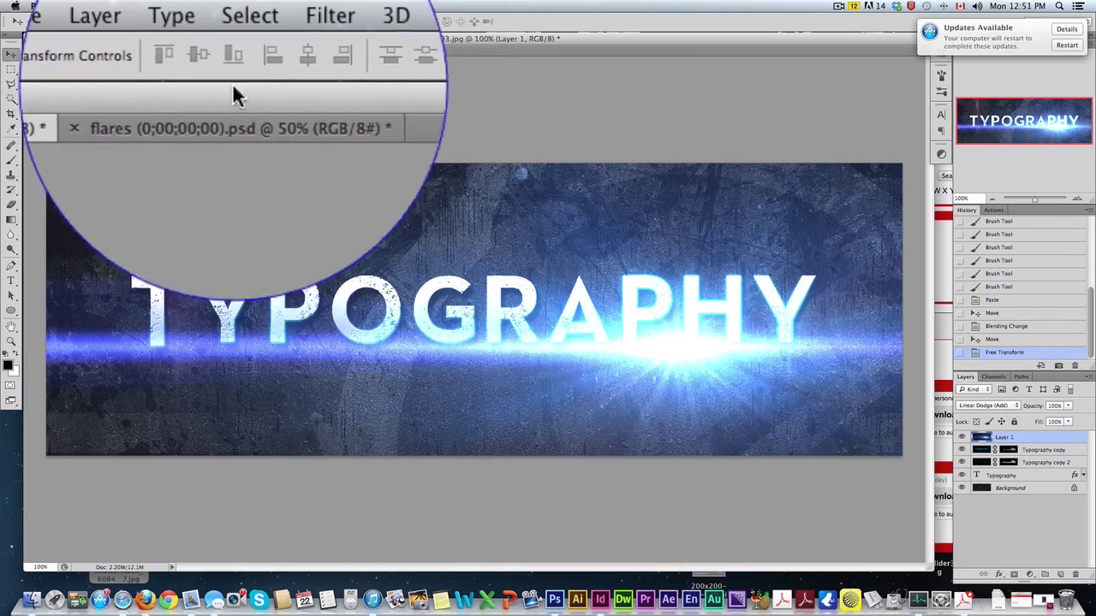
Darken the flare layer's shadows and midtones with an RGB Curves adjustment, and nudge the layer slightly upward
click(242, 12)
mouse_move(213, 21)
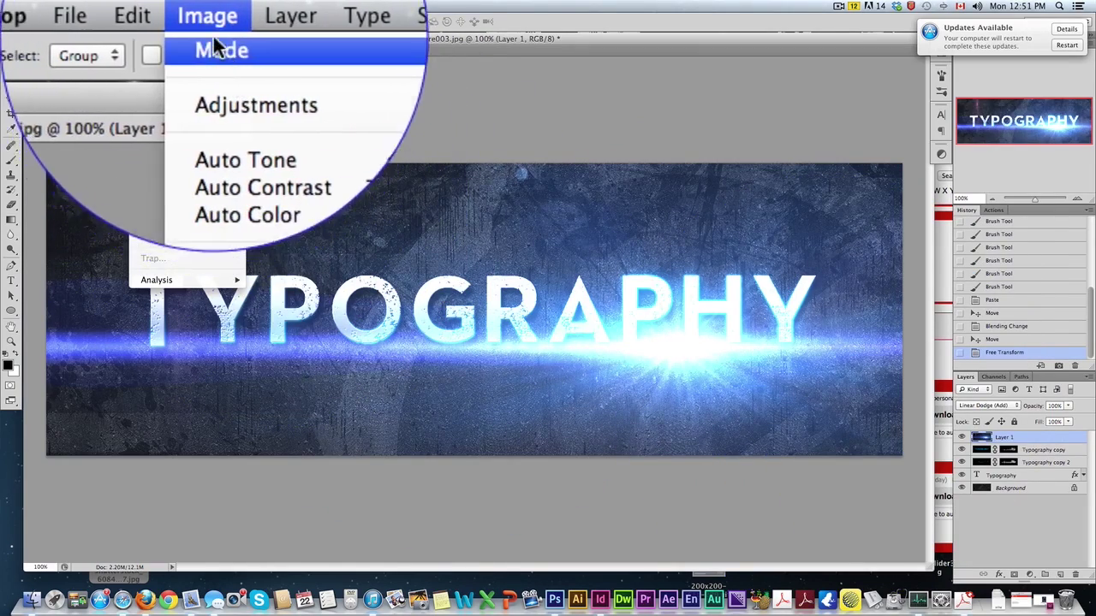
mouse_move(214, 112)
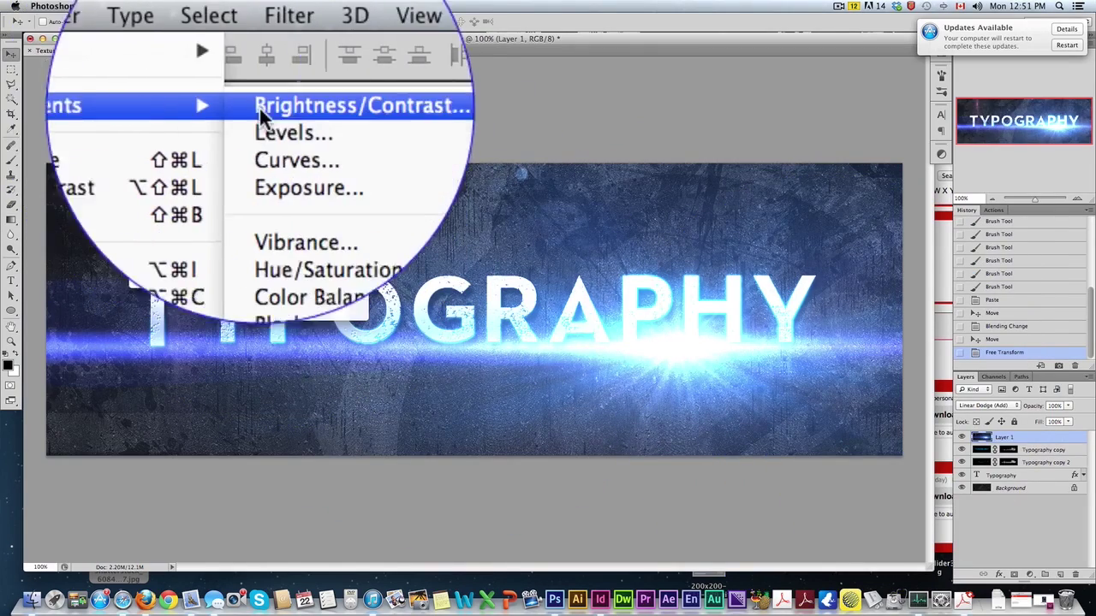
click(283, 150)
drag(728, 274, 734, 281)
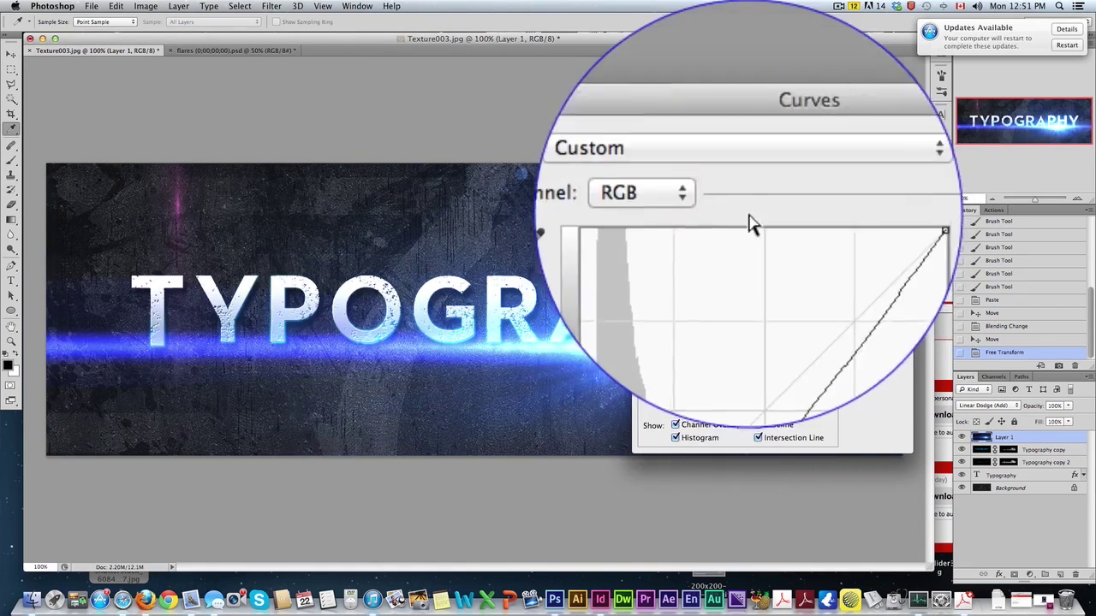
drag(739, 214, 317, 214)
drag(312, 271, 325, 283)
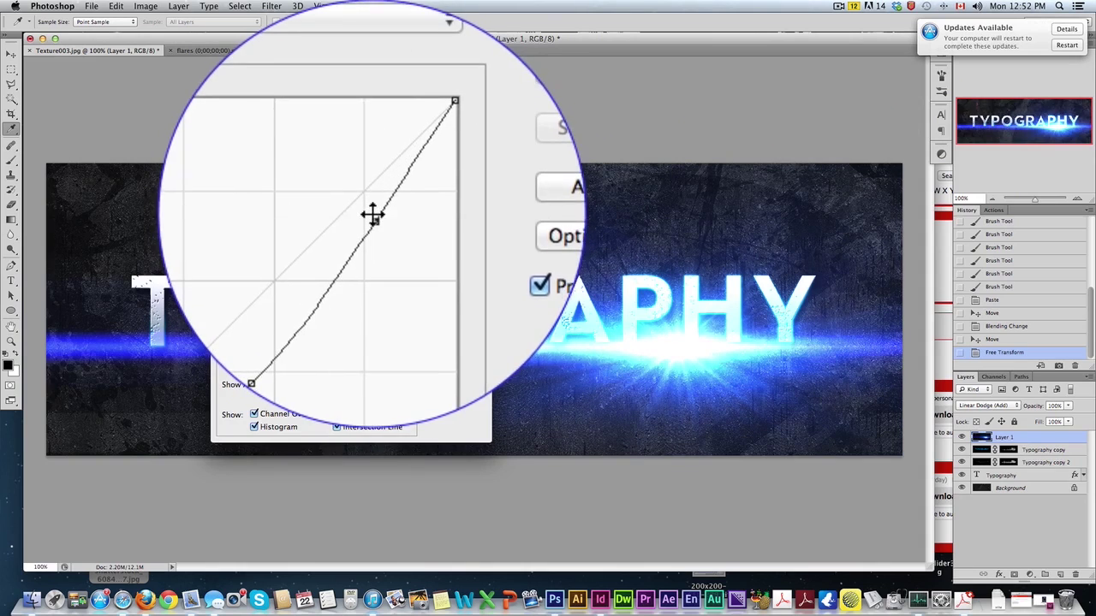
click(455, 193)
key(Up)
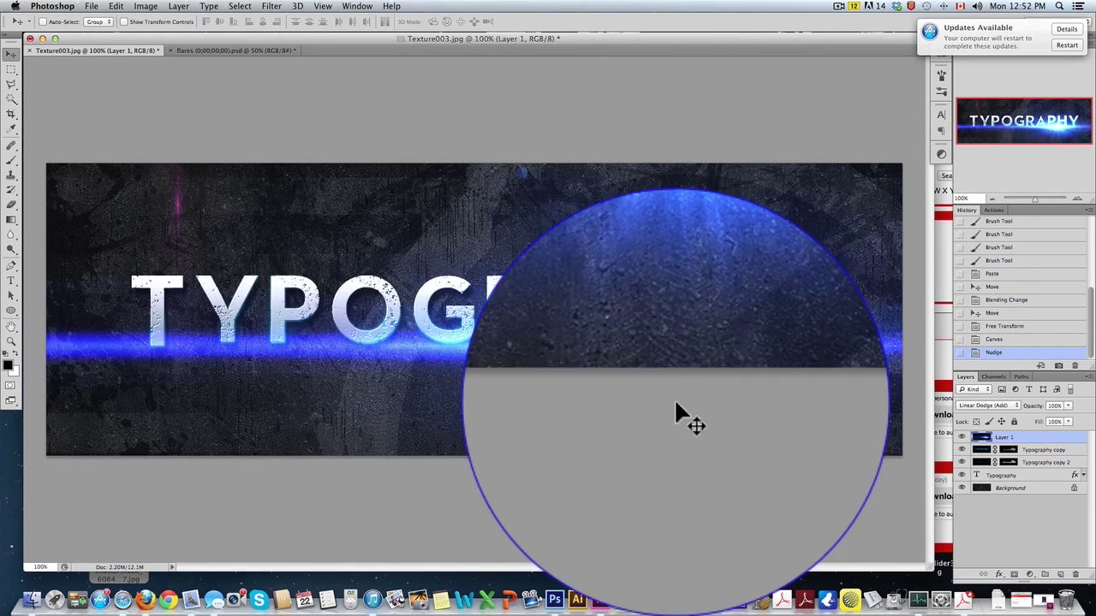